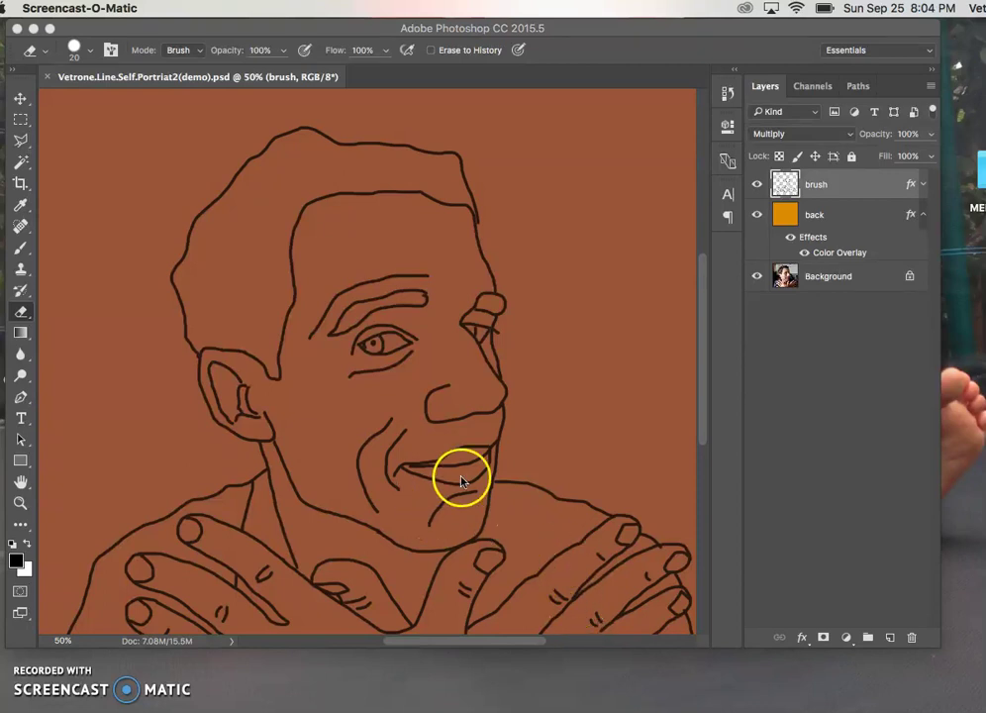
# - Toggle the line-drawing layers' visibility to compare the drawing against the photo
pyautogui.click(756, 185)
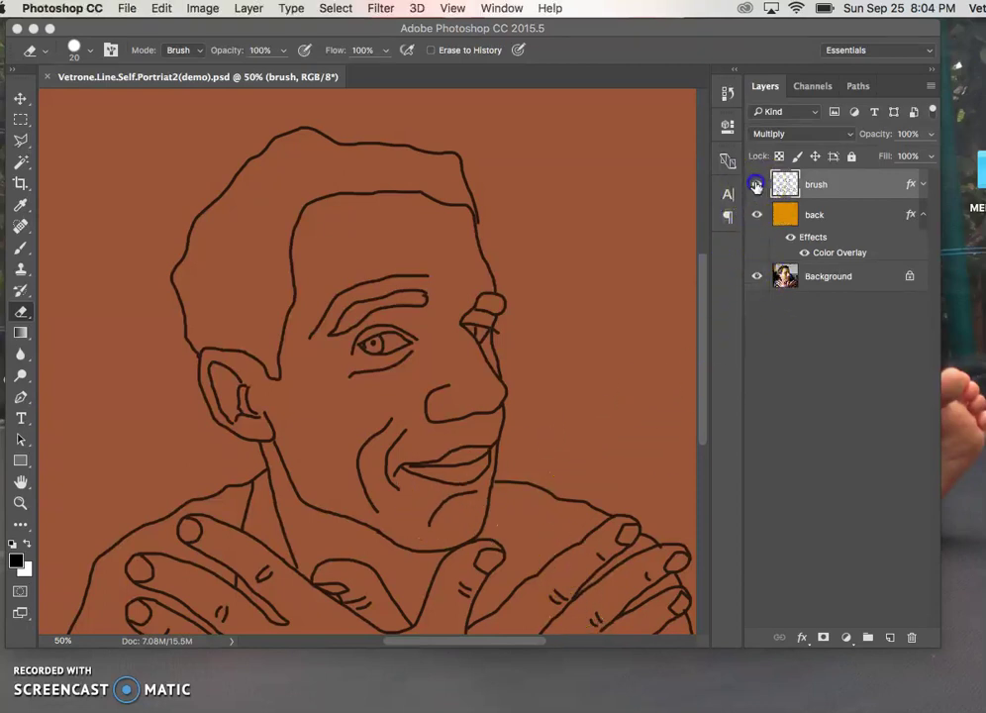
pyautogui.click(757, 185)
pyautogui.click(757, 215)
pyautogui.click(757, 214)
pyautogui.click(757, 186)
pyautogui.click(758, 188)
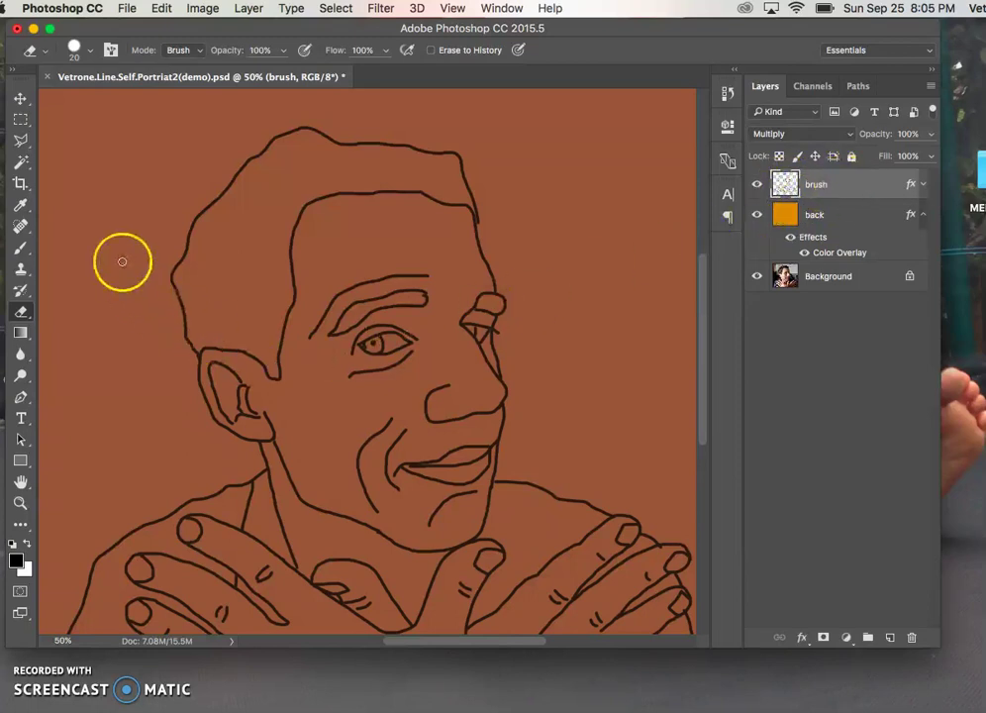
# - Use the Magic Wand on the line-drawing layer to select the hair region inside the outline
pyautogui.click(24, 165)
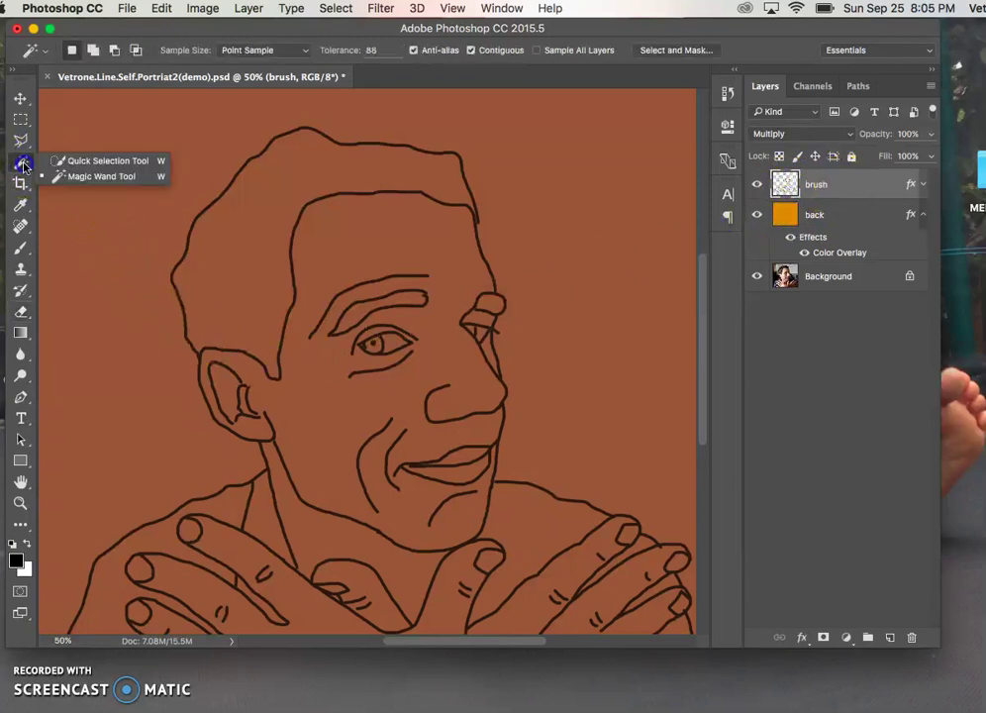
pyautogui.click(89, 175)
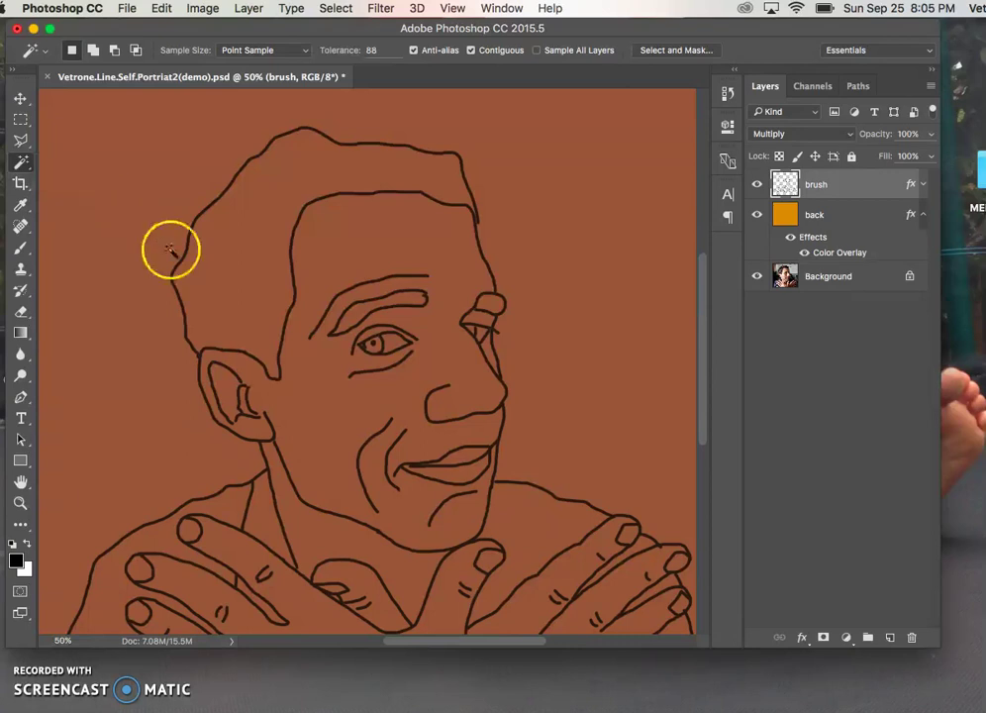
pyautogui.click(786, 185)
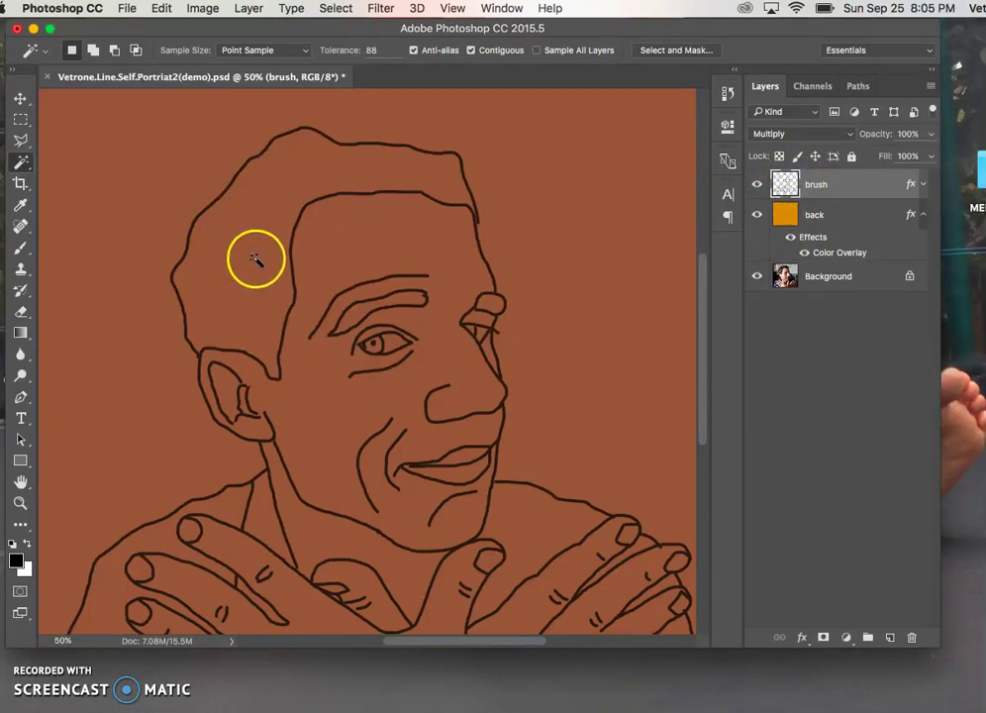
pyautogui.click(268, 234)
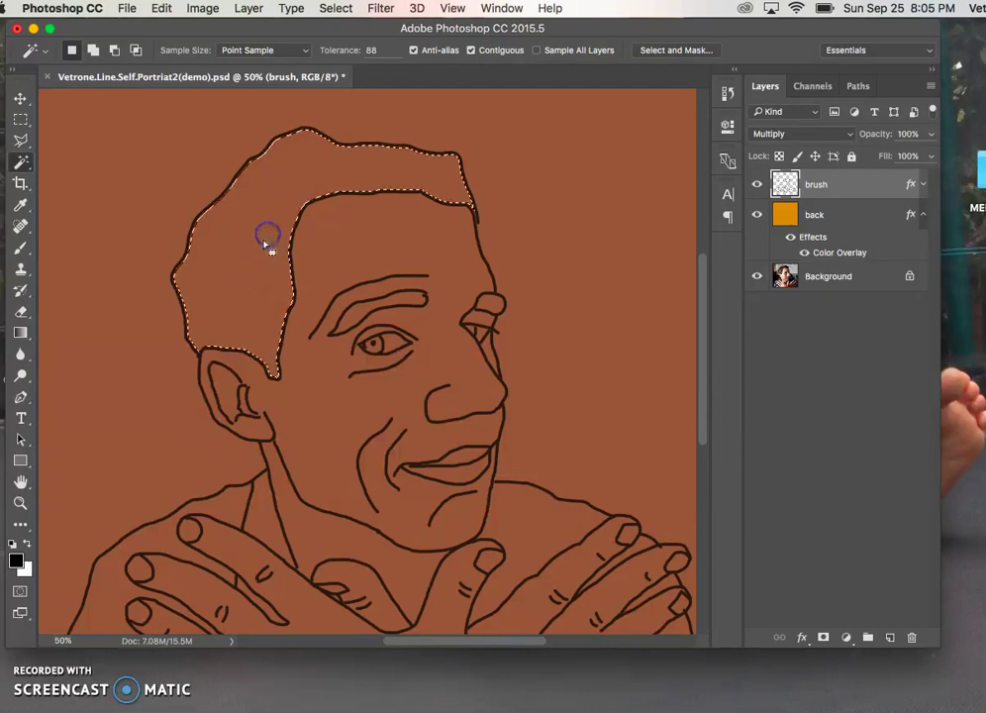
pyautogui.click(417, 299)
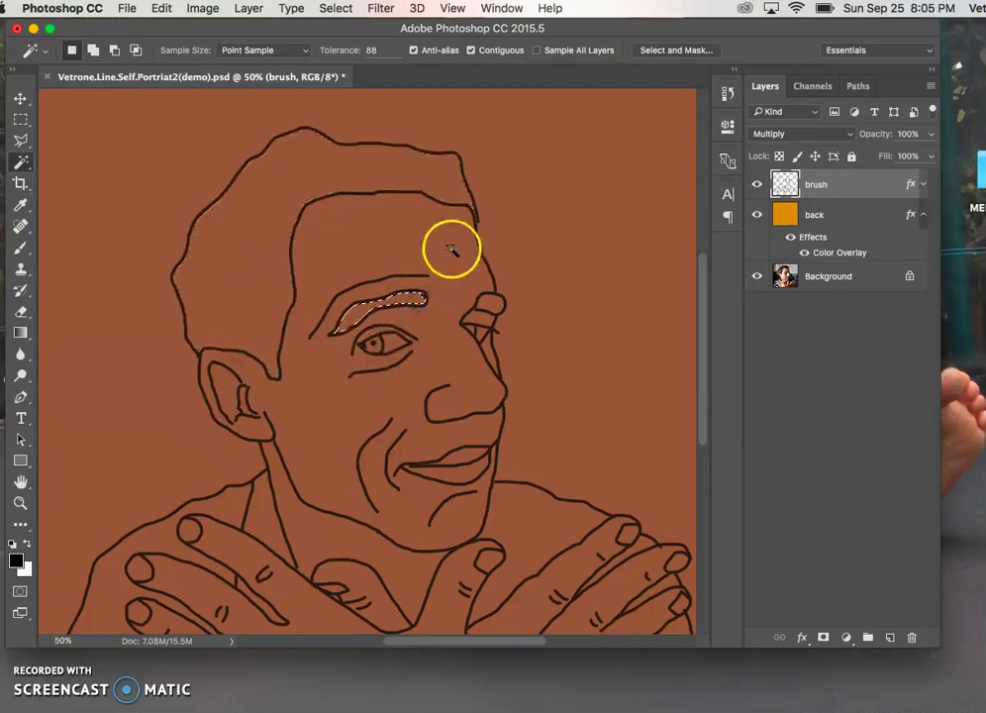
pyautogui.click(603, 220)
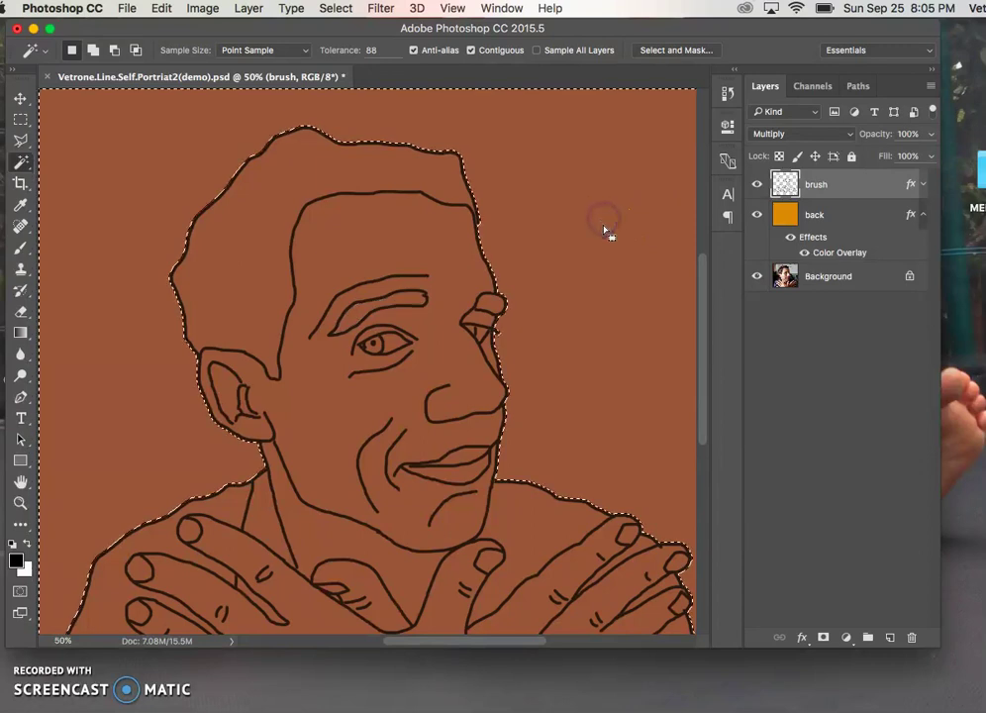
pyautogui.click(526, 518)
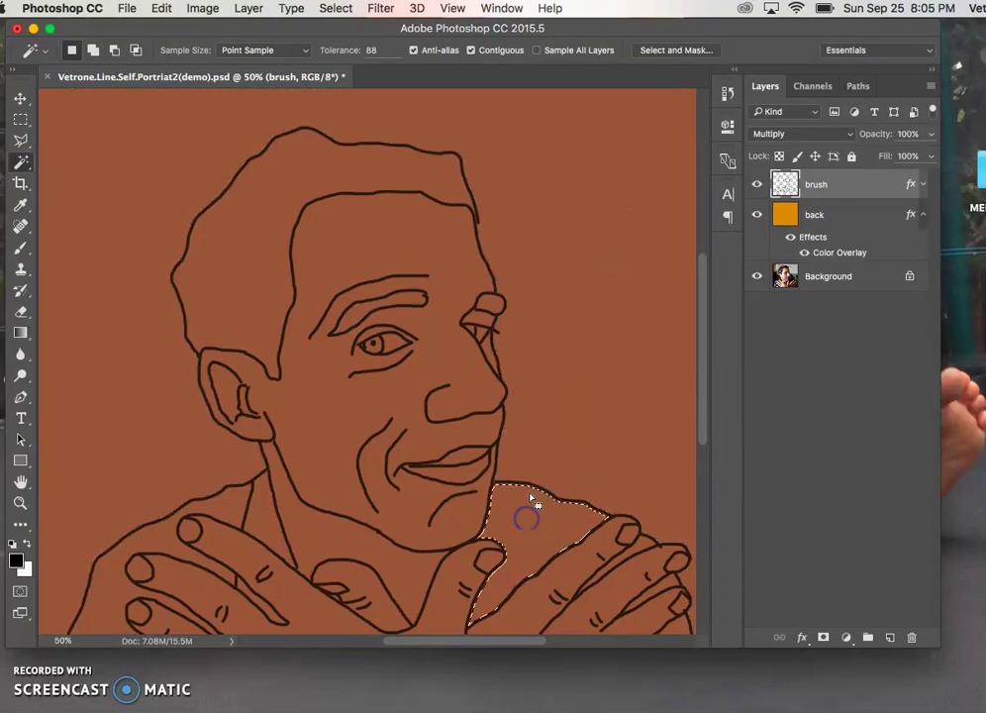
pyautogui.click(464, 461)
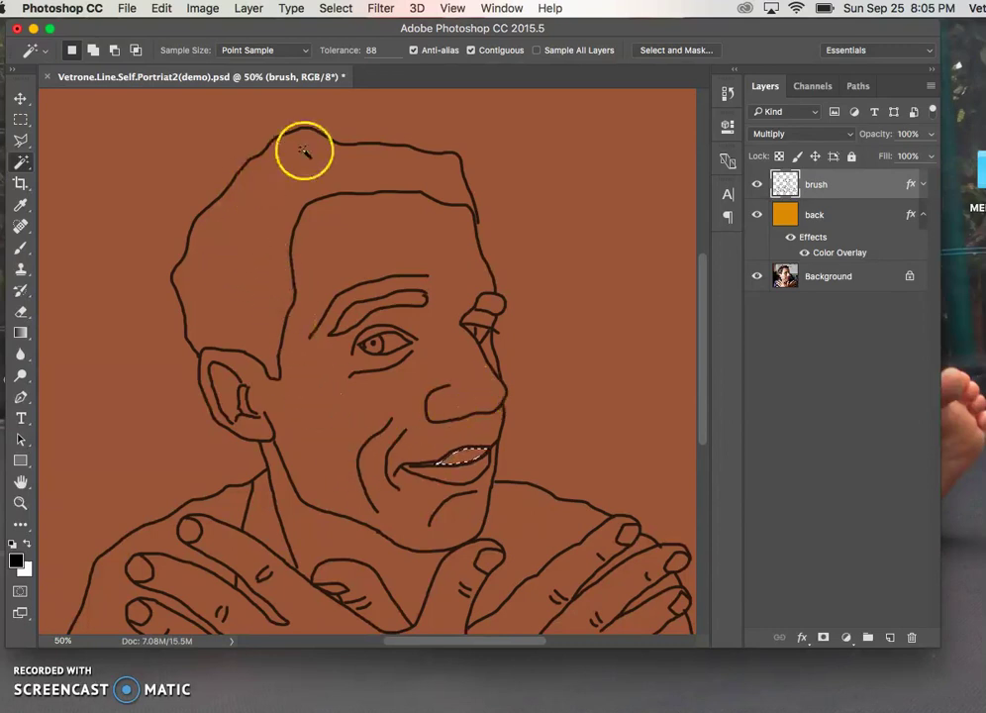
pyautogui.click(254, 234)
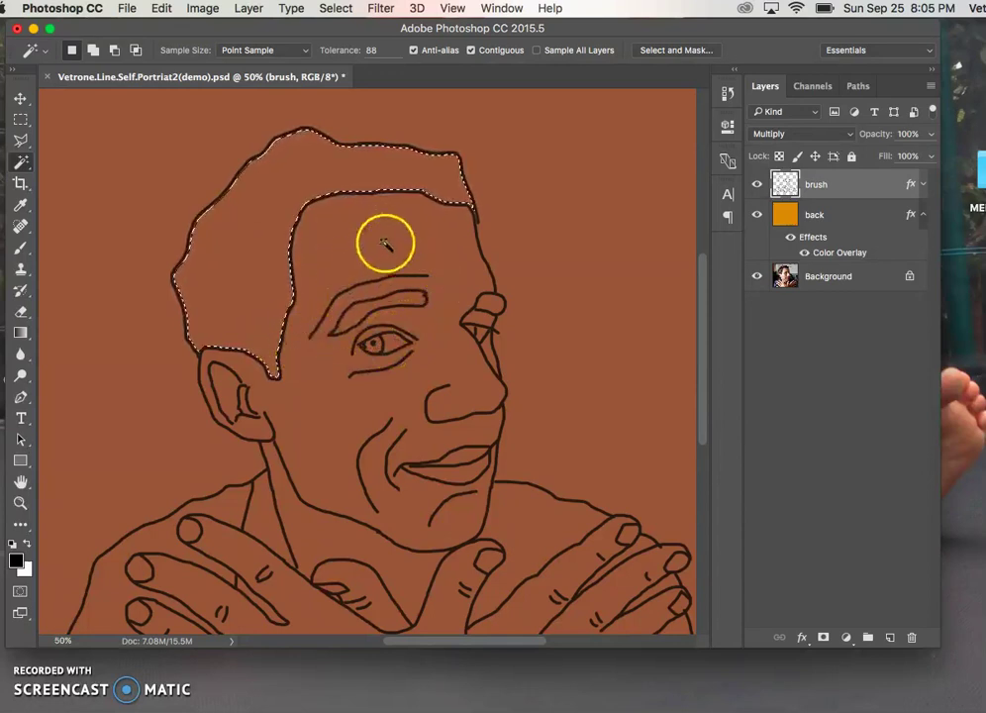
pyautogui.moveTo(386, 244); pyautogui.dragTo(250, 258)
pyautogui.click(251, 257)
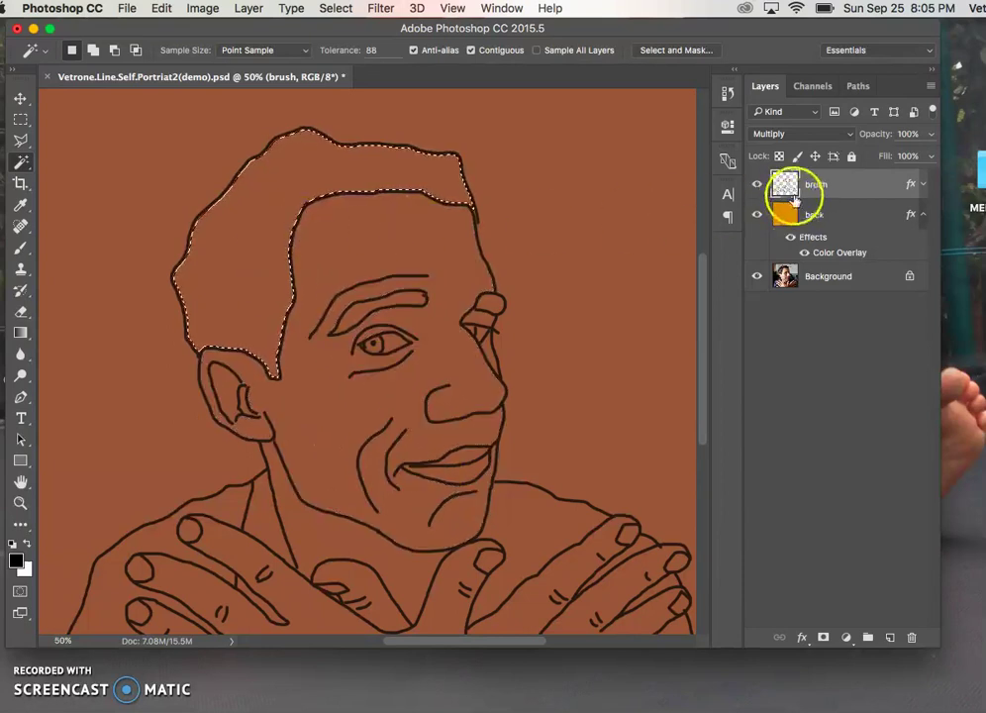
# - Add a new hair layer masked to the hair selection, and target its pixels for painting
pyautogui.click(822, 638)
pyautogui.hotkey('ctrl', 'z')
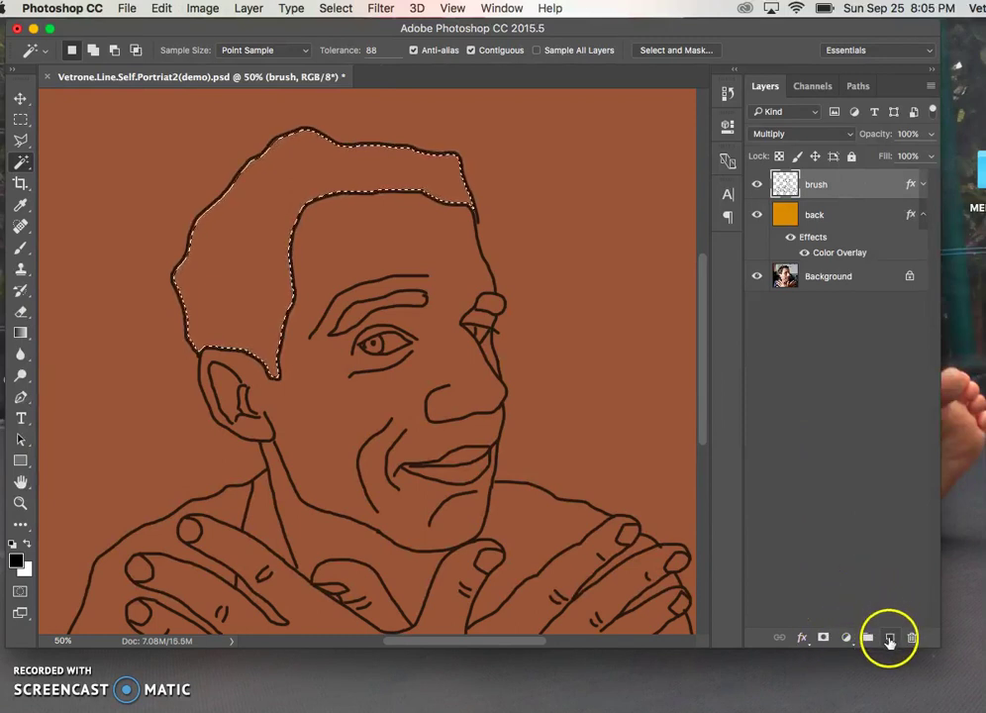
pyautogui.click(890, 638)
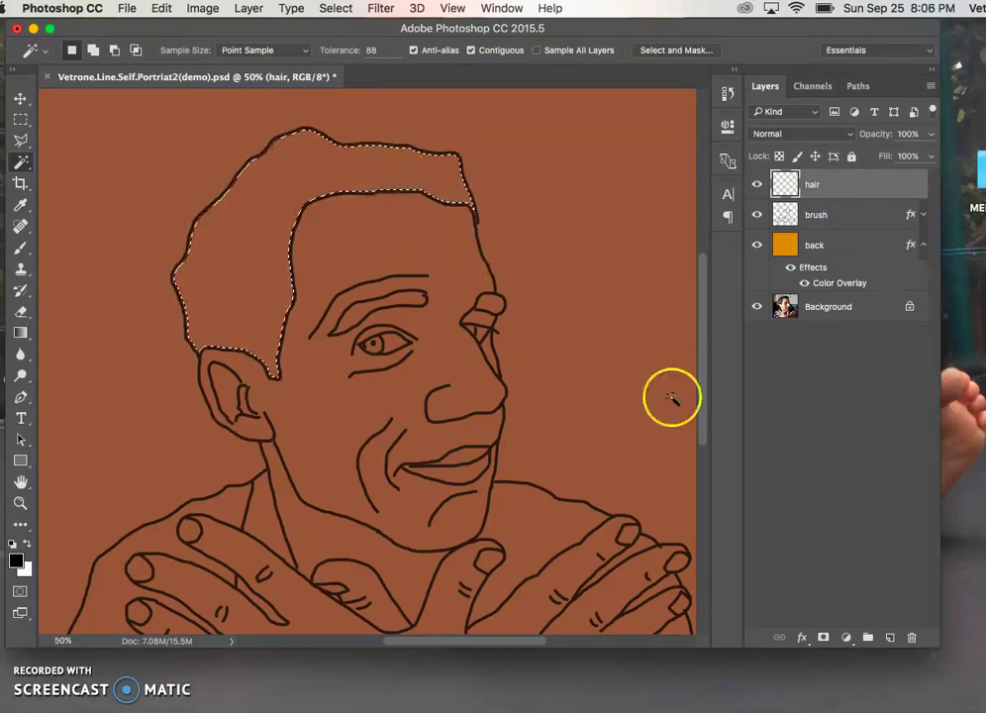
pyautogui.click(825, 639)
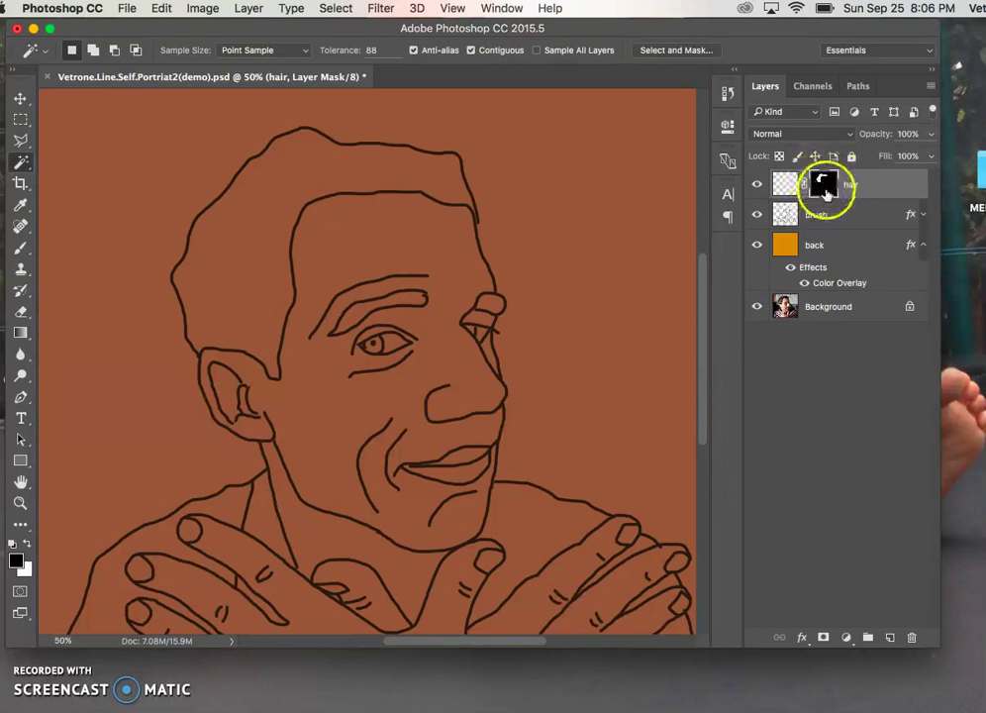
pyautogui.click(786, 186)
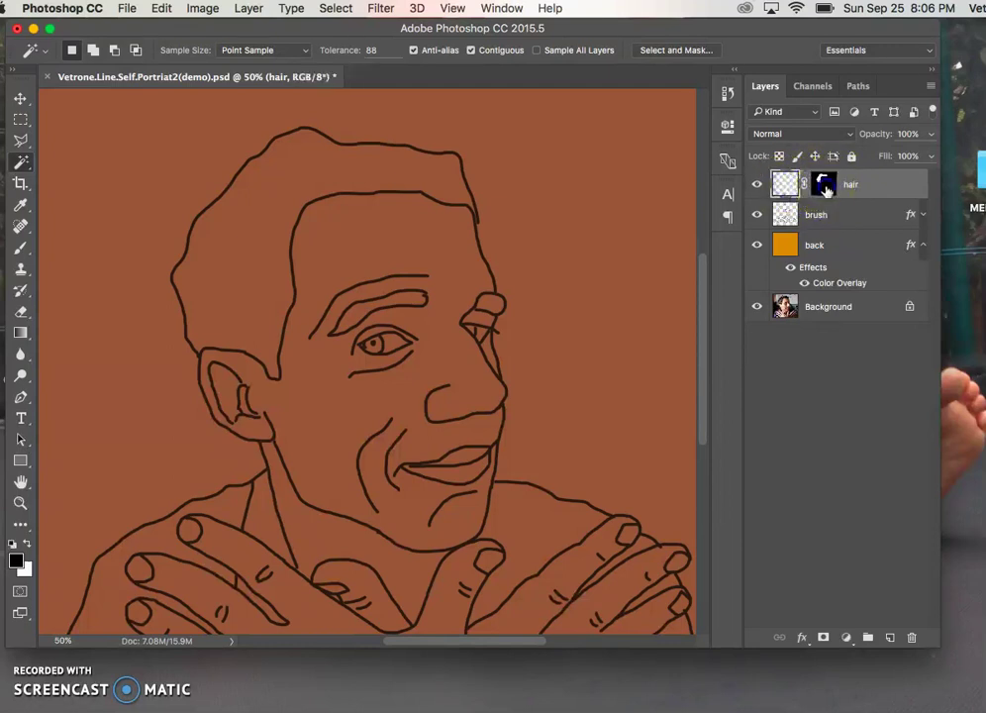
pyautogui.click(826, 188)
pyautogui.click(782, 188)
pyautogui.click(783, 188)
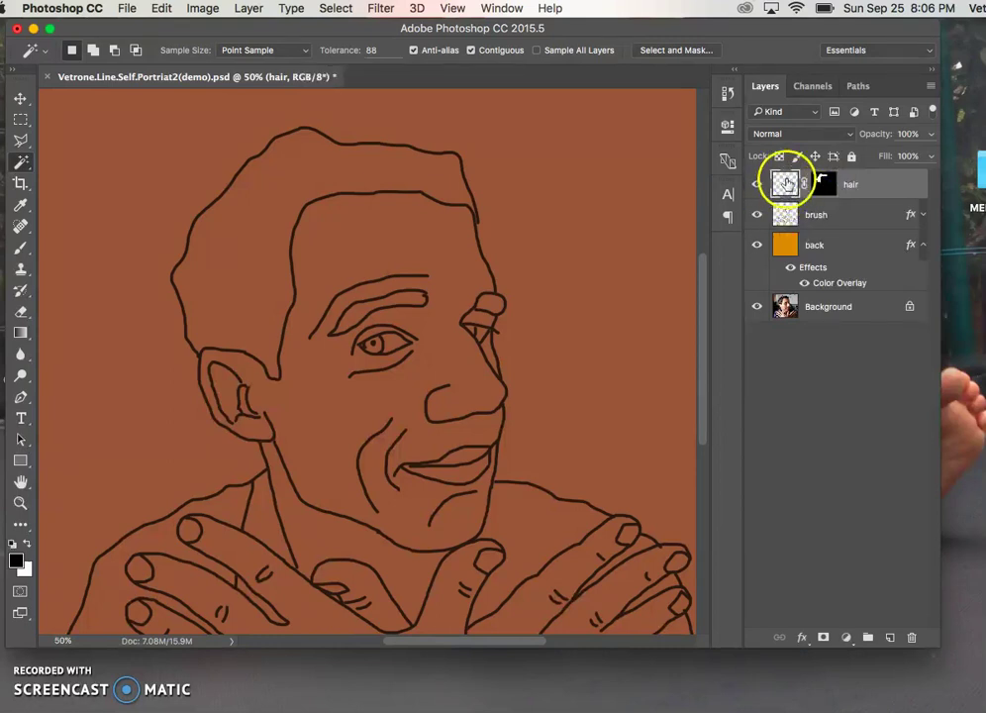
pyautogui.click(824, 186)
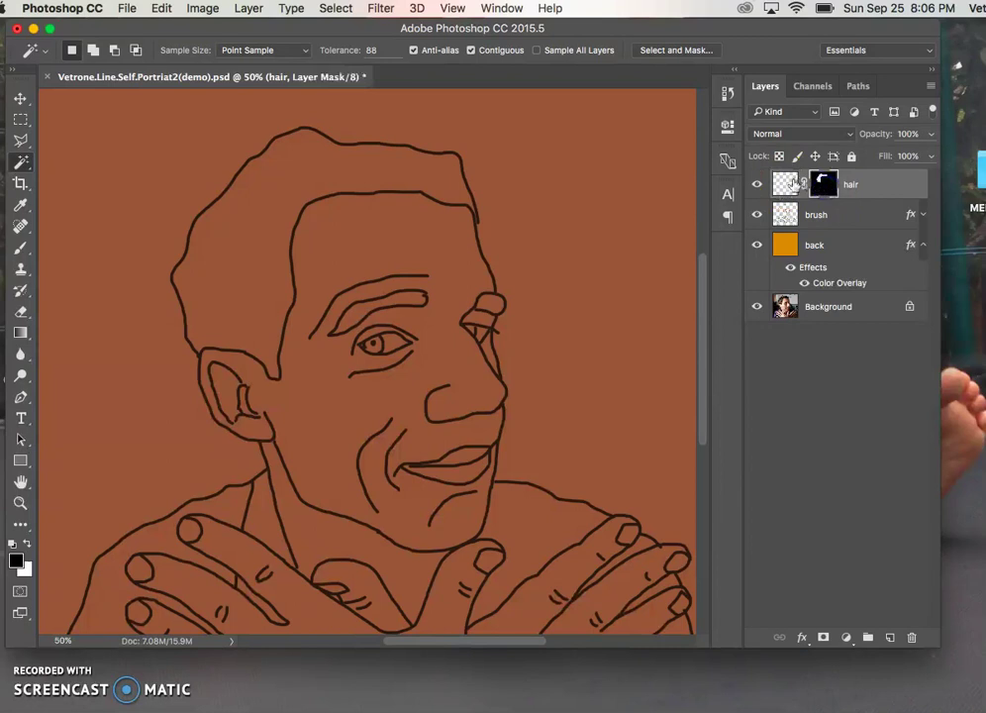
pyautogui.click(783, 186)
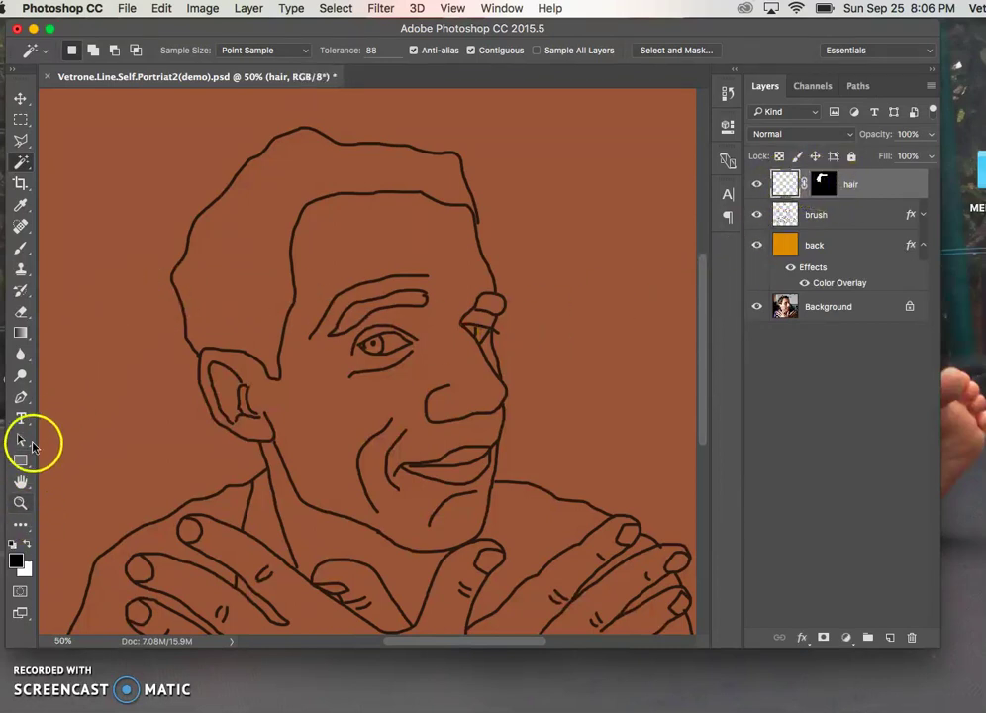
# - Switch to the Brush and set the foreground colour to red #dd0909
pyautogui.click(21, 247)
pyautogui.click(18, 559)
pyautogui.click(791, 316)
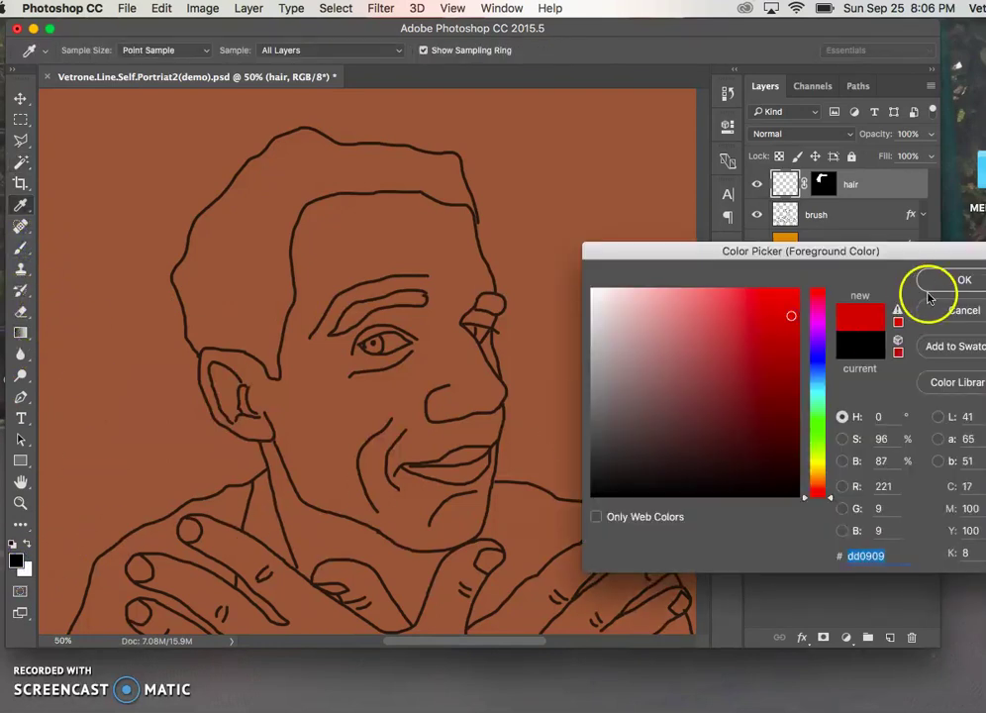
pyautogui.click(931, 285)
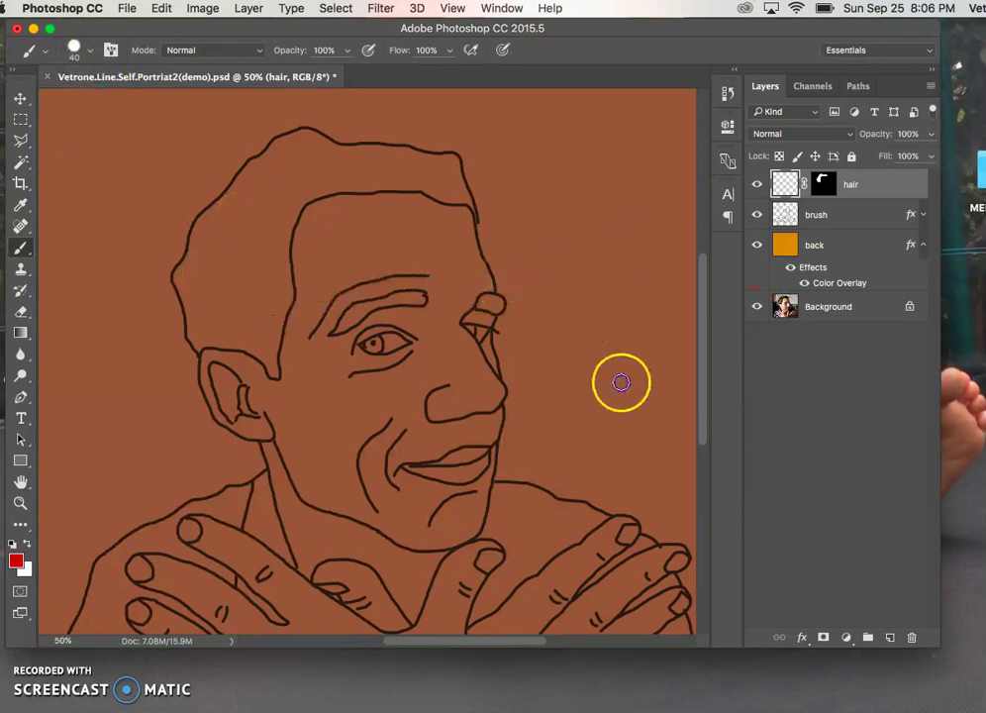
# - Paint crossing red hatch strokes across the masked hair area
pyautogui.moveTo(243, 218)
pyautogui.mouseDown()
pyautogui.moveTo(202, 224)
pyautogui.moveTo(290, 272)
pyautogui.mouseUp()
pyautogui.moveTo(254, 159); pyautogui.dragTo(319, 196)
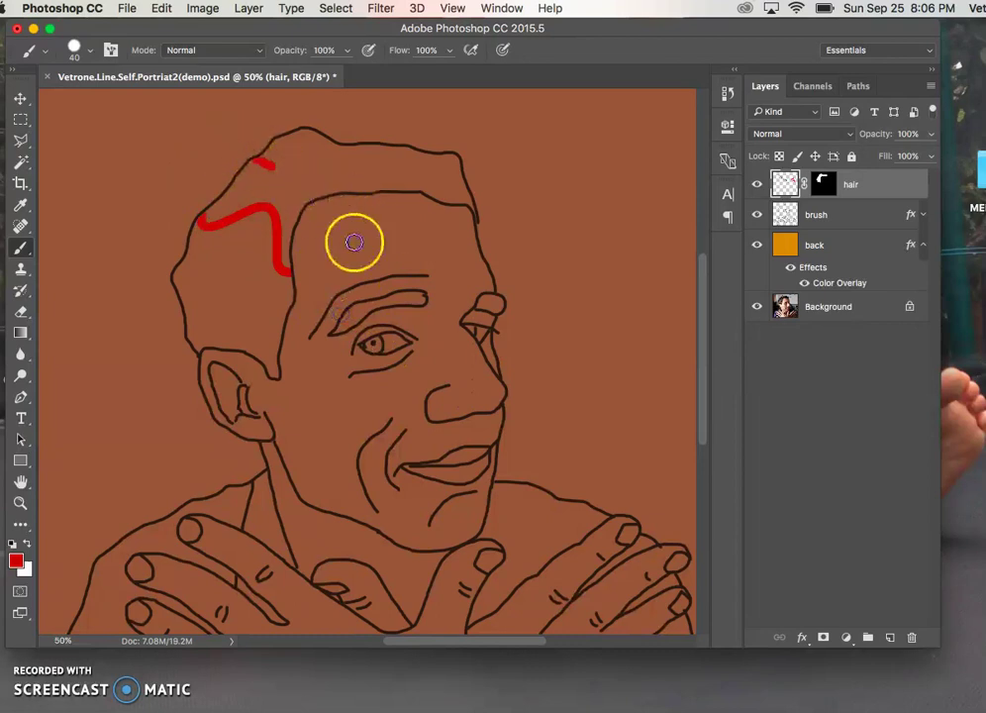
pyautogui.moveTo(392, 214)
pyautogui.mouseDown()
pyautogui.moveTo(449, 157)
pyautogui.moveTo(452, 249)
pyautogui.moveTo(368, 146)
pyautogui.moveTo(334, 126)
pyautogui.moveTo(294, 196)
pyautogui.moveTo(290, 142)
pyautogui.moveTo(255, 209)
pyautogui.moveTo(293, 264)
pyautogui.mouseUp()
pyautogui.keyDown('super'); pyautogui.click(288, 247); pyautogui.keyUp('super')
pyautogui.keyDown('super'); pyautogui.click(290, 254); pyautogui.keyUp('super')
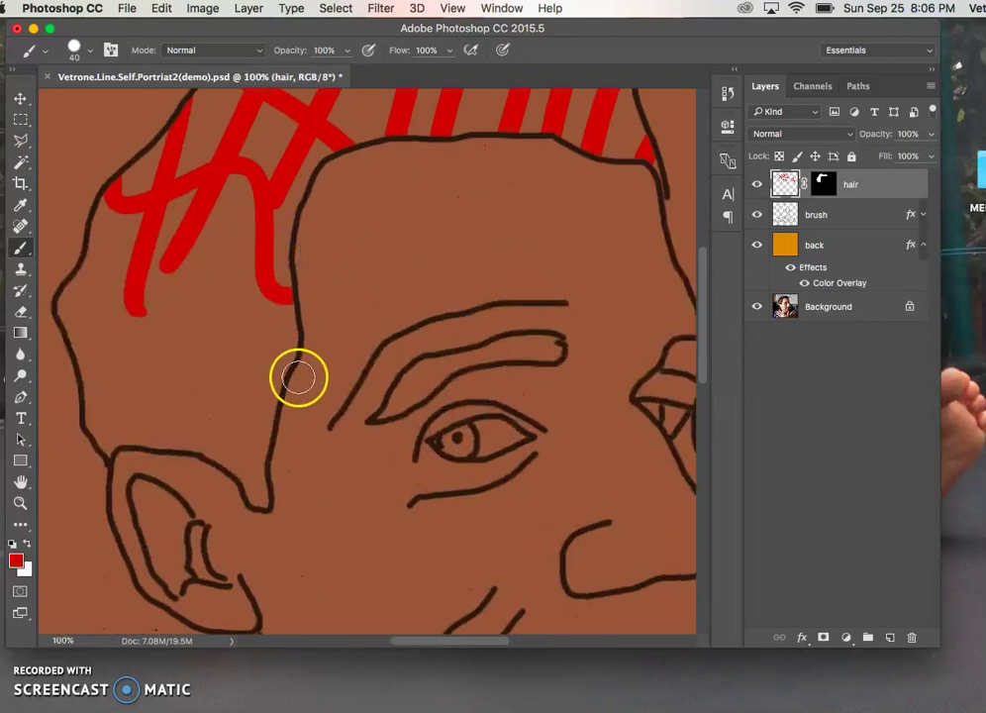
pyautogui.moveTo(297, 354)
pyautogui.mouseDown()
pyautogui.moveTo(119, 335)
pyautogui.moveTo(167, 295)
pyautogui.moveTo(126, 363)
pyautogui.moveTo(209, 315)
pyautogui.mouseUp()
pyautogui.moveTo(92, 398); pyautogui.dragTo(292, 295)
pyautogui.moveTo(290, 428)
pyautogui.mouseDown()
pyautogui.moveTo(126, 383)
pyautogui.moveTo(76, 292)
pyautogui.moveTo(337, 421)
pyautogui.moveTo(351, 393)
pyautogui.moveTo(493, 342)
pyautogui.mouseUp()
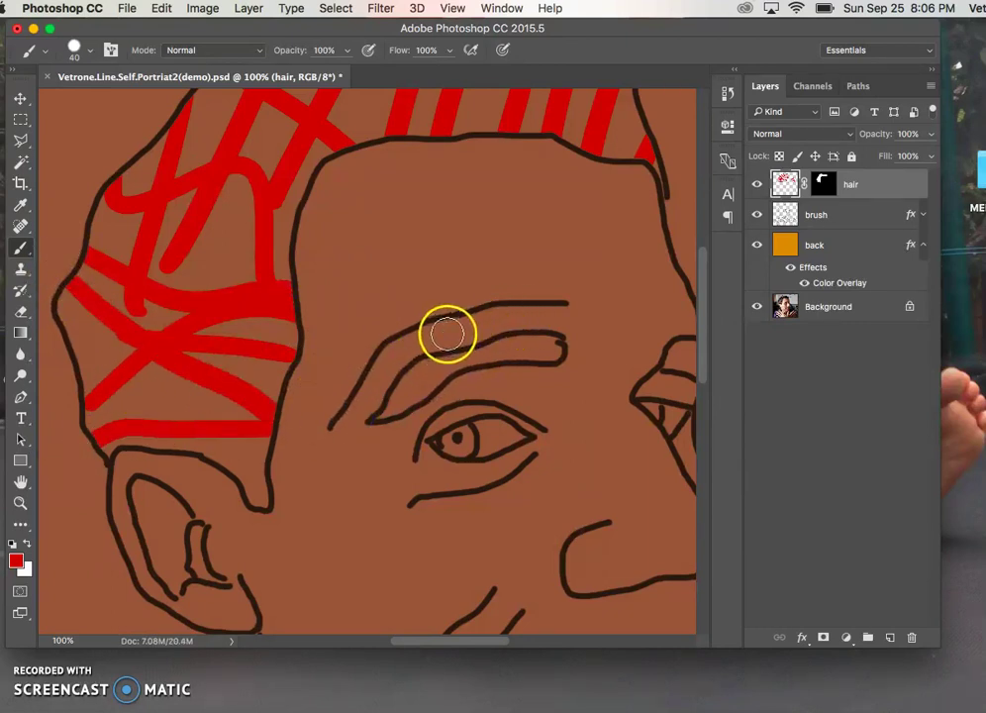
# - Zoom out to view the whole portrait and make the brush line-art layer active
pyautogui.keyDown('alt'); pyautogui.keyDown('super'); pyautogui.click(446, 341); pyautogui.keyUp('super'); pyautogui.keyUp('alt')
pyautogui.keyDown('alt'); pyautogui.keyDown('super'); pyautogui.click(448, 351); pyautogui.keyUp('super'); pyautogui.keyUp('alt')
pyautogui.moveTo(489, 403); pyautogui.dragTo(401, 334)
pyautogui.scroll(-2, 401, 334)
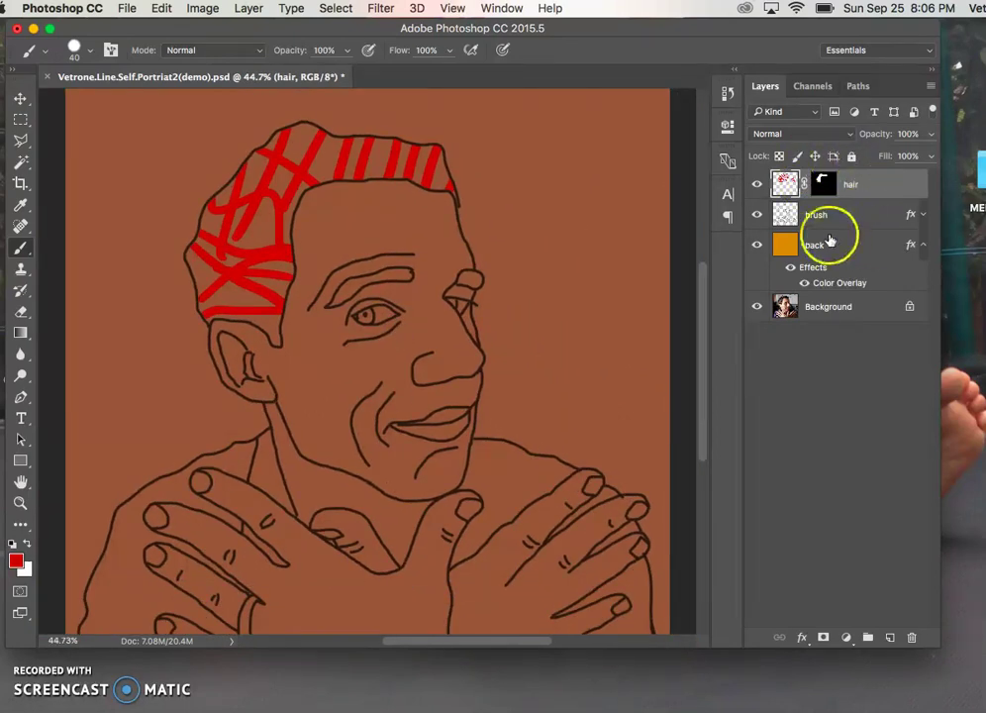
pyautogui.click(781, 214)
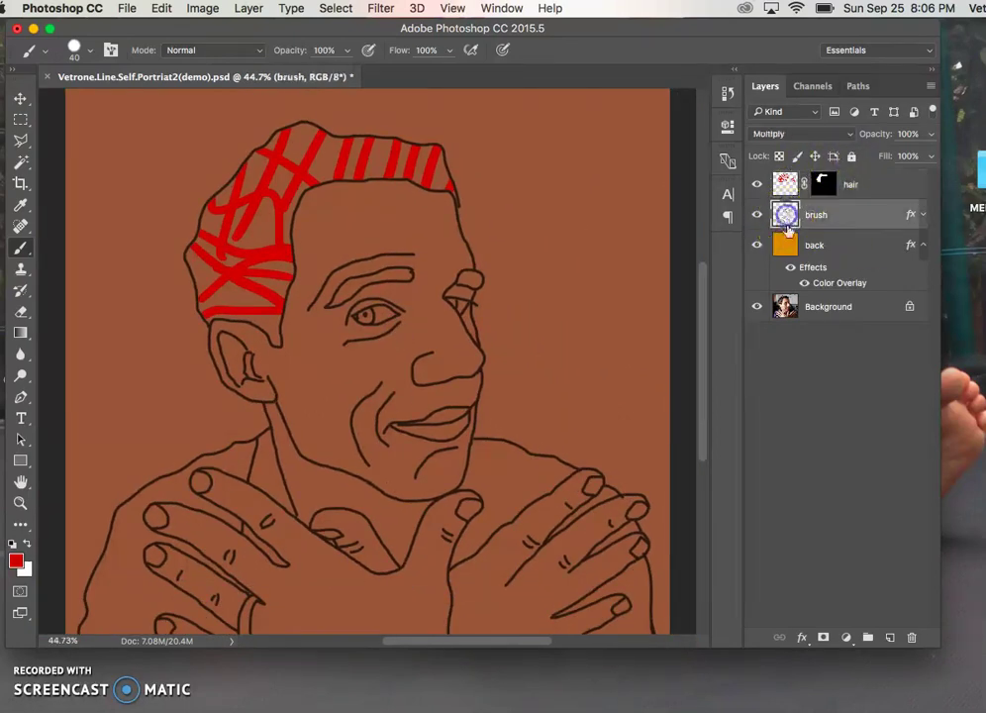
# - Magic-wand select the hands and add a new hand layer masked to that selection
pyautogui.click(23, 165)
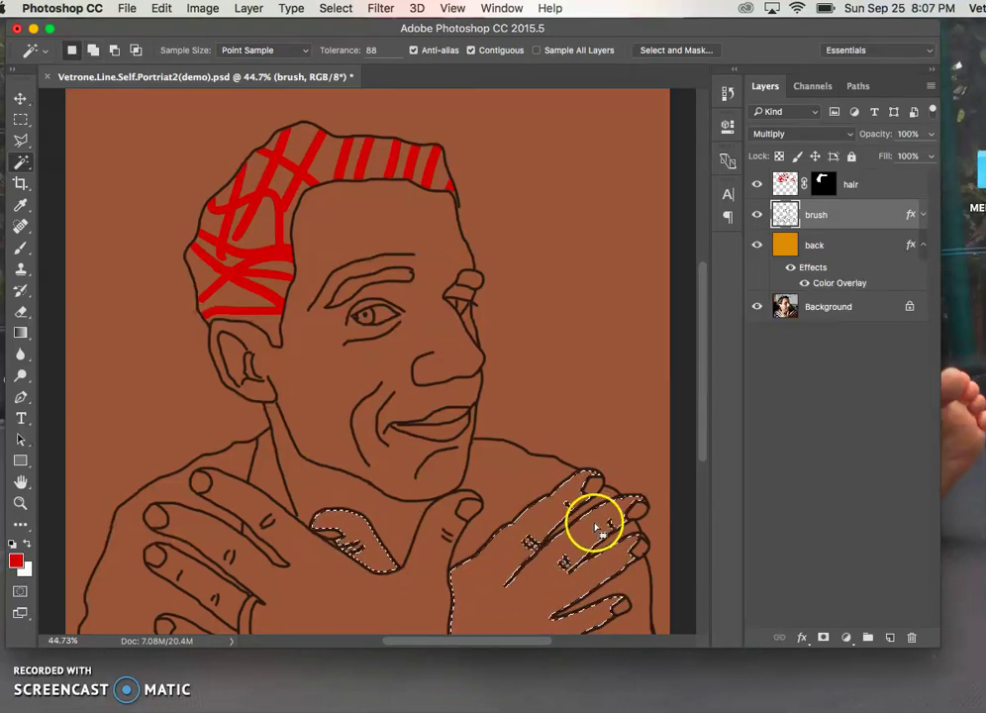
pyautogui.click(890, 637)
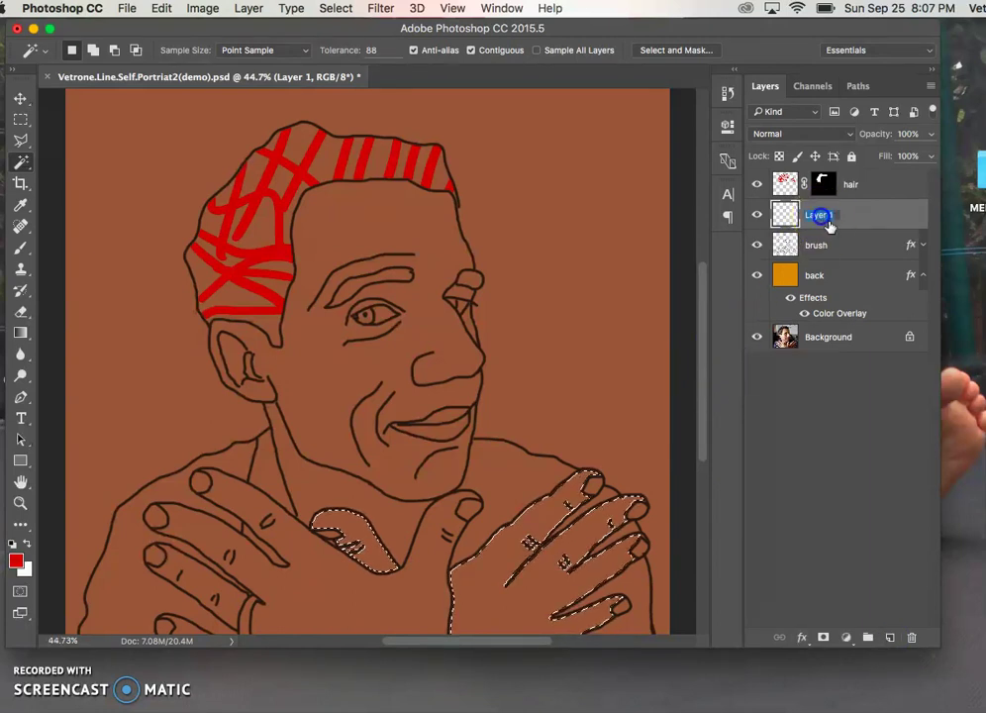
pyautogui.click(824, 638)
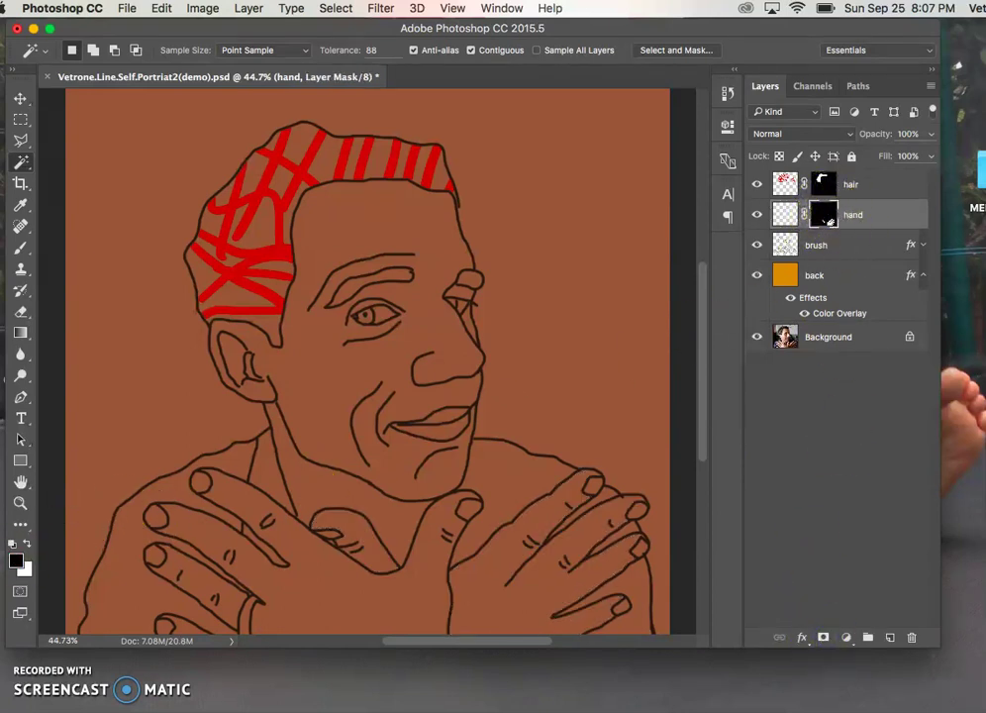
# - Switch to the Brush and set a bright green foreground colour
pyautogui.click(22, 254)
pyautogui.click(17, 561)
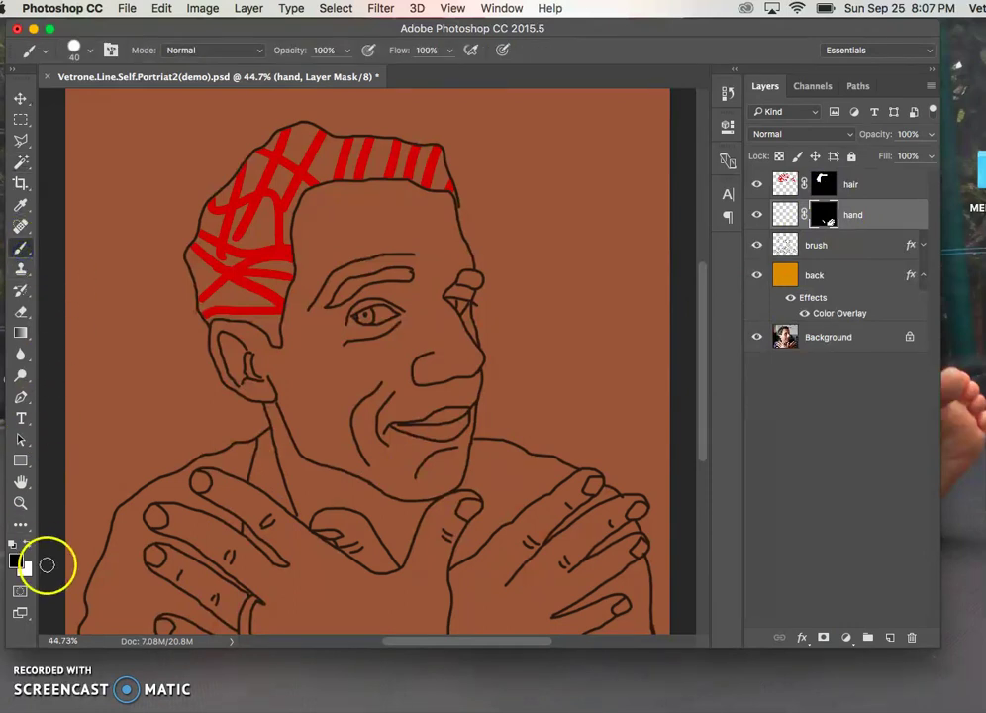
pyautogui.click(816, 423)
pyautogui.click(772, 335)
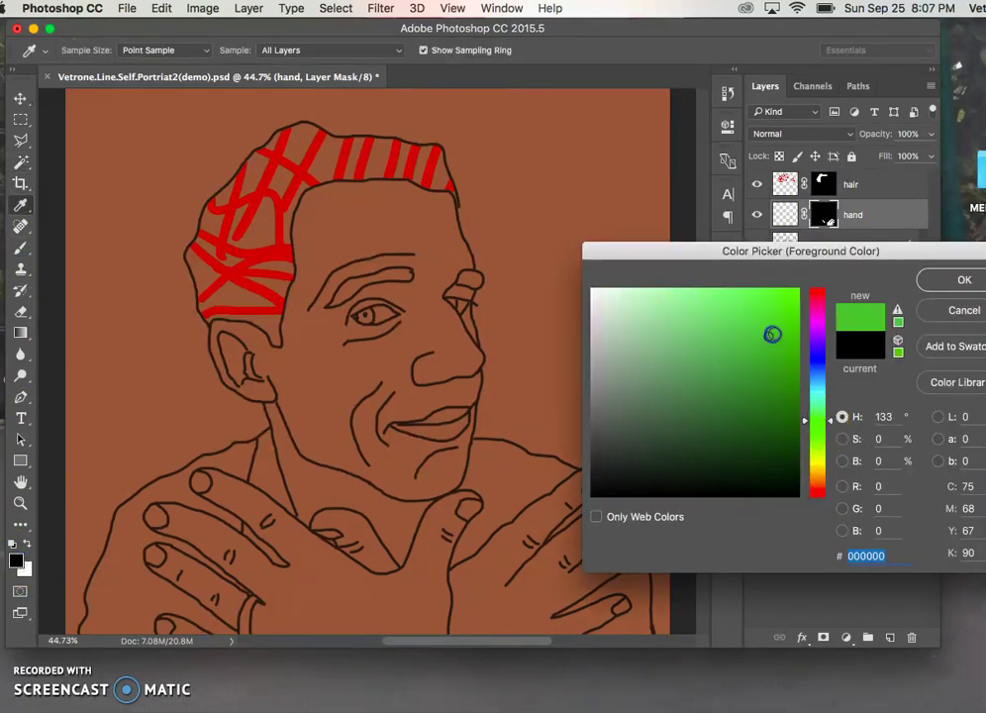
pyautogui.click(942, 286)
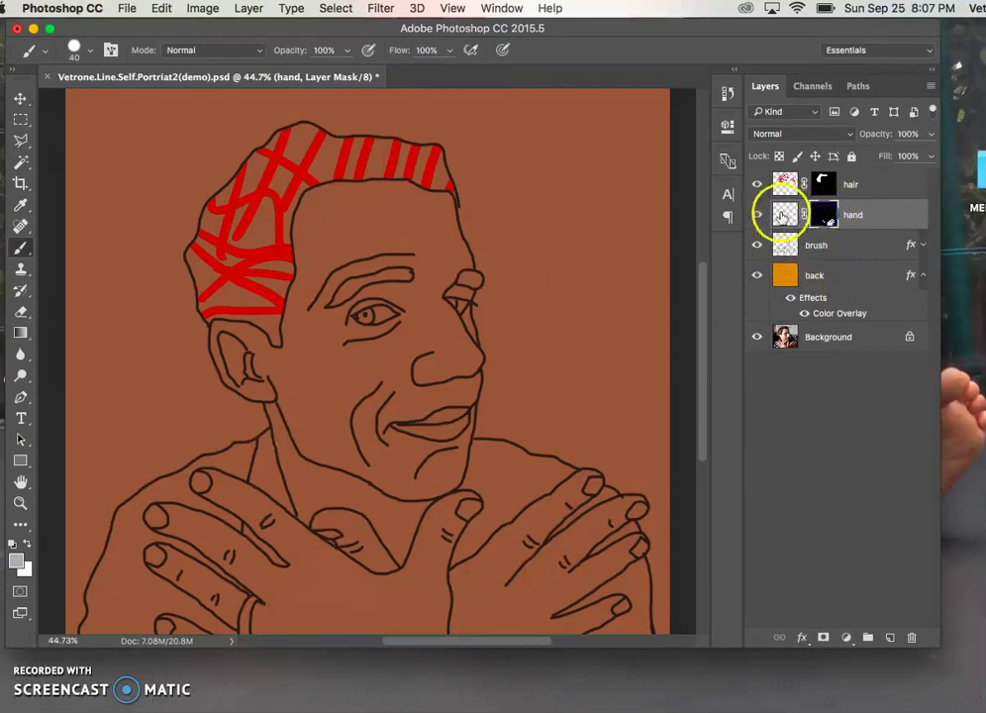
# - Target the hand layer's pixels, choose the 48 px cross brush preset, and open the foreground colour picker
pyautogui.click(784, 216)
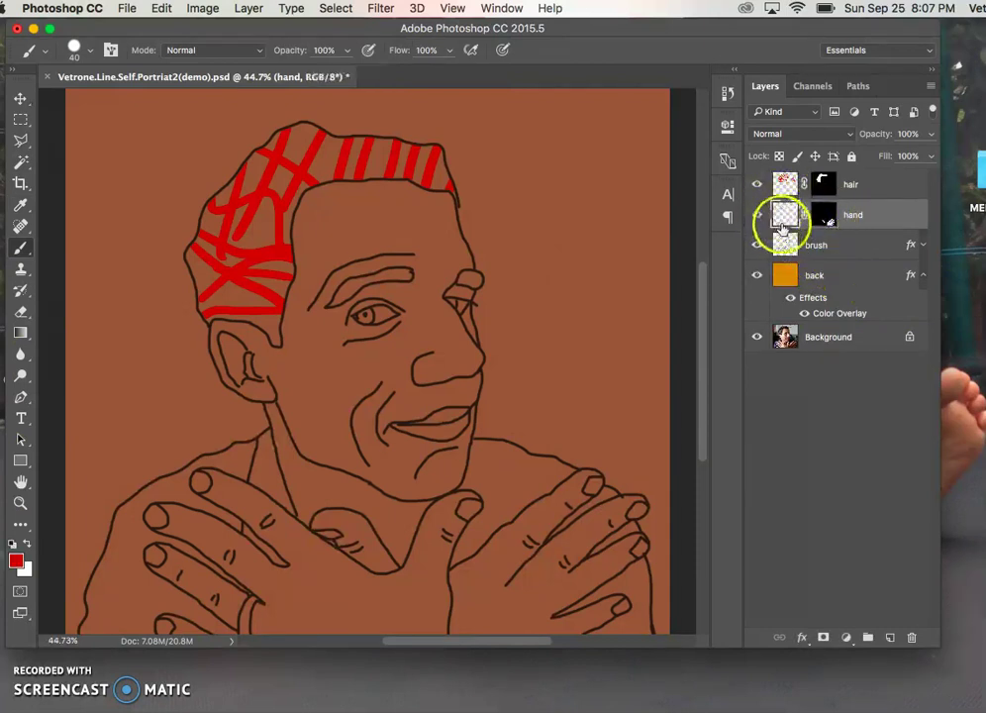
pyautogui.click(79, 50)
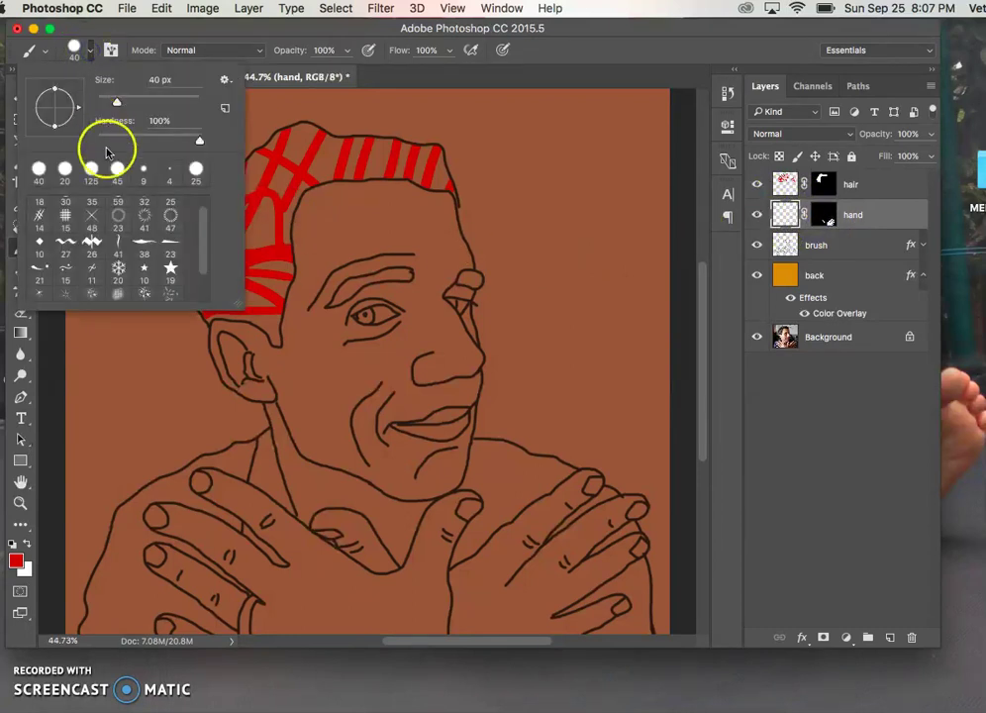
pyautogui.click(93, 216)
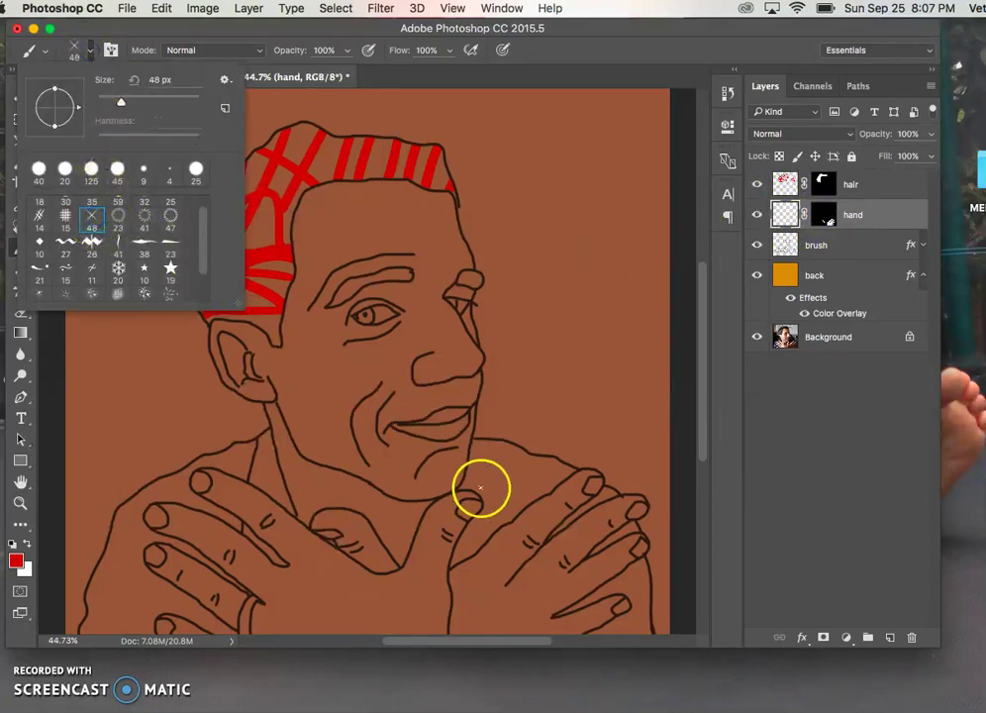
pyautogui.click(91, 45)
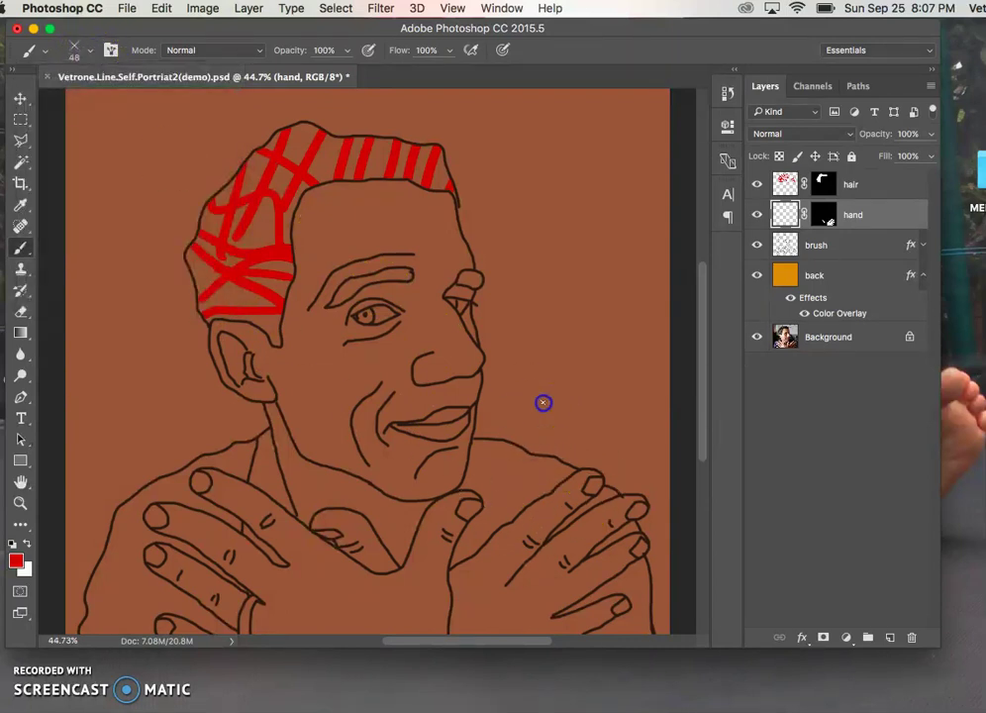
pyautogui.moveTo(407, 211); pyautogui.dragTo(435, 237)
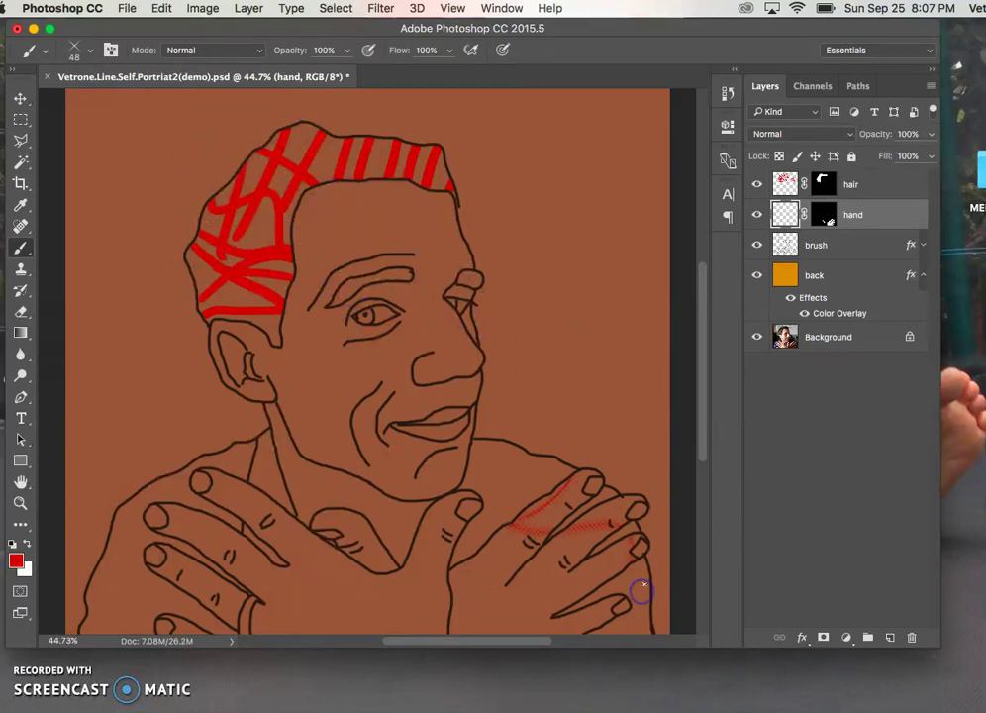
pyautogui.click(16, 561)
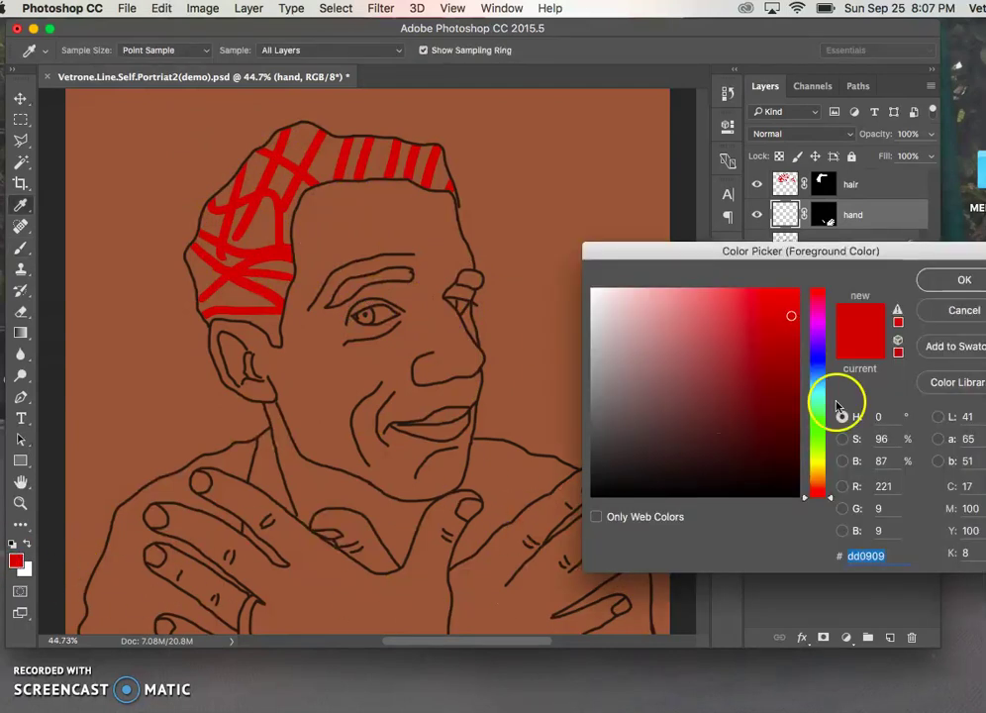
# - Set the foreground colour to bright green #2be81c
pyautogui.click(816, 429)
pyautogui.moveTo(781, 322); pyautogui.dragTo(773, 305)
pyautogui.click(940, 282)
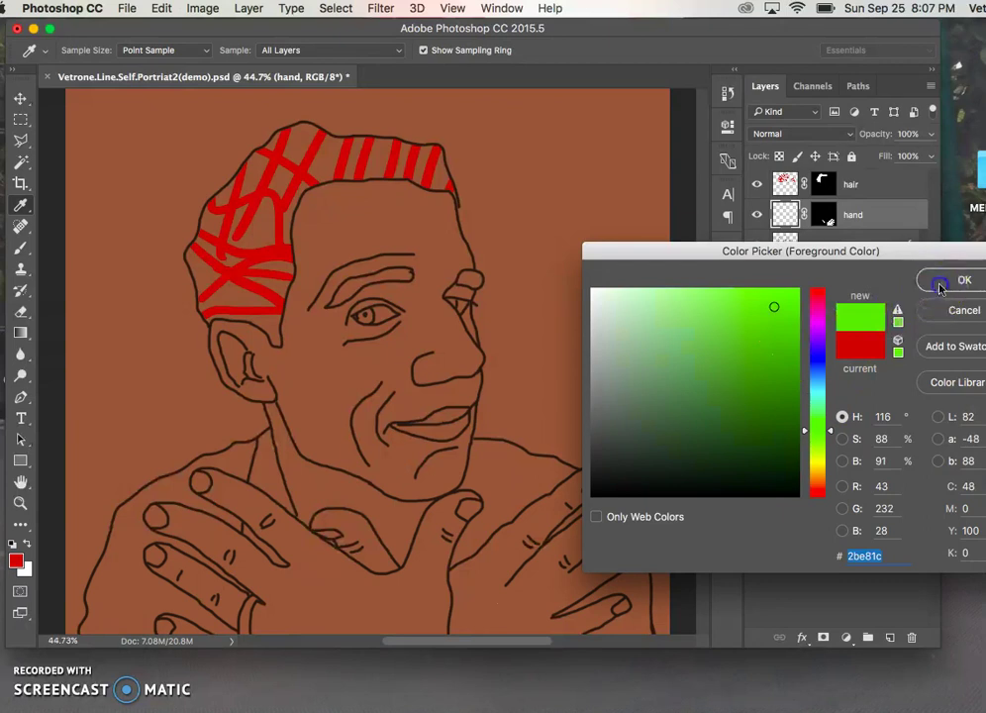
# - Brush green hatching over the right hand and add a new empty layer above it
pyautogui.moveTo(574, 502)
pyautogui.mouseDown()
pyautogui.moveTo(611, 562)
pyautogui.moveTo(569, 540)
pyautogui.moveTo(566, 567)
pyautogui.moveTo(523, 527)
pyautogui.moveTo(580, 601)
pyautogui.moveTo(502, 510)
pyautogui.moveTo(582, 618)
pyautogui.moveTo(536, 590)
pyautogui.moveTo(494, 541)
pyautogui.moveTo(550, 616)
pyautogui.moveTo(460, 545)
pyautogui.mouseUp()
pyautogui.scroll(1, 568, 515)
pyautogui.click(889, 637)
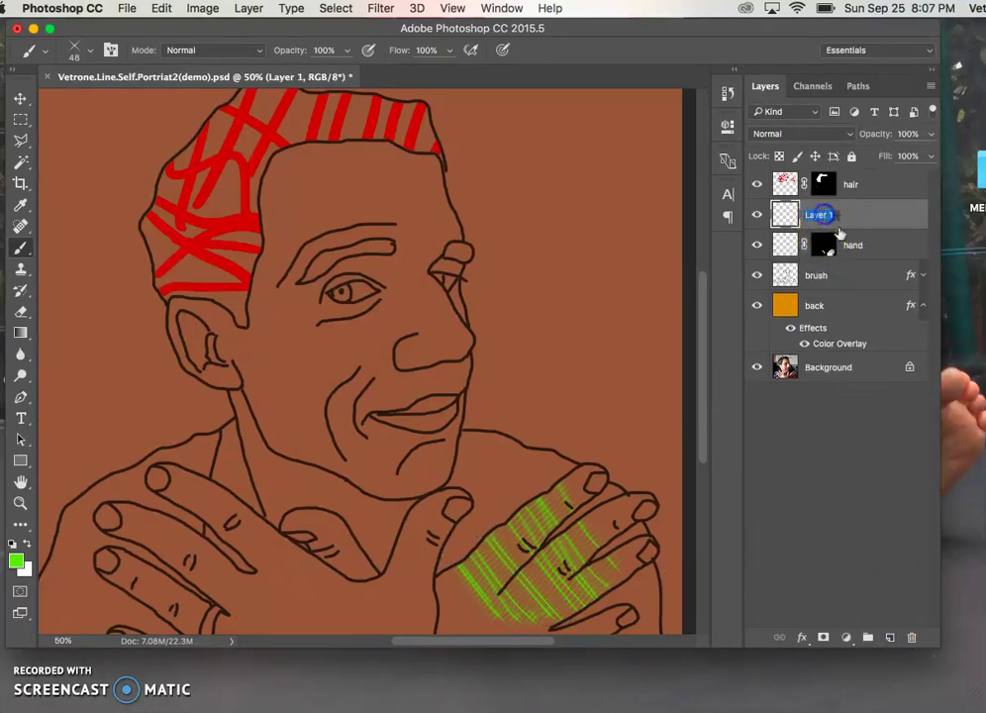
# - Rename the new layer 'hand', hatch green over the upper fingers, and zoom in on the fingers
pyautogui.write('hand')
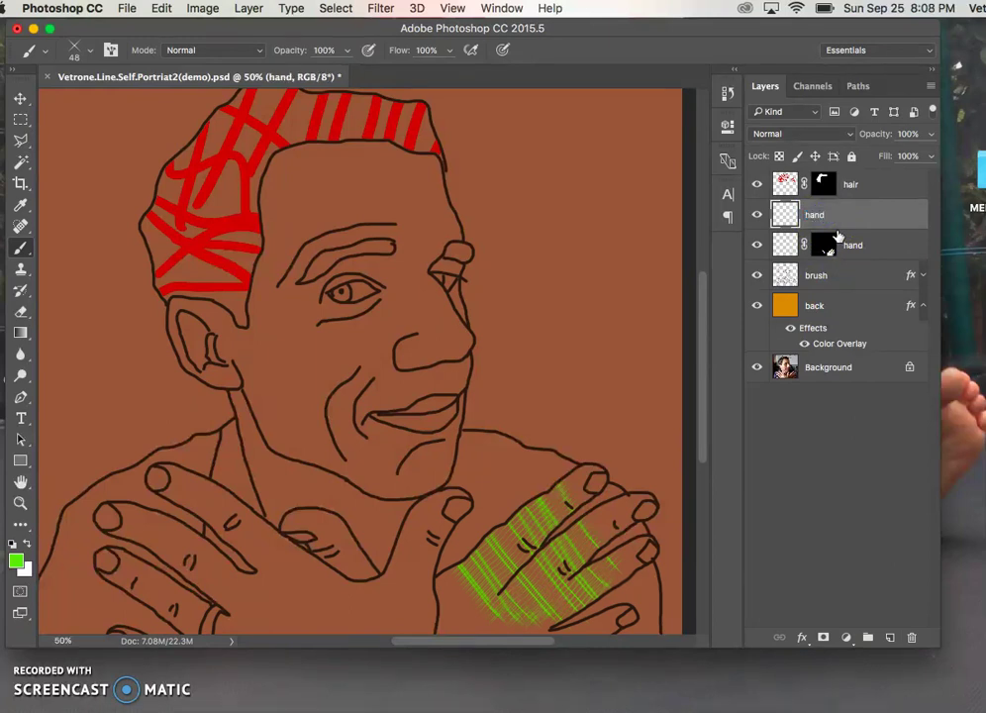
pyautogui.moveTo(599, 457); pyautogui.dragTo(648, 514)
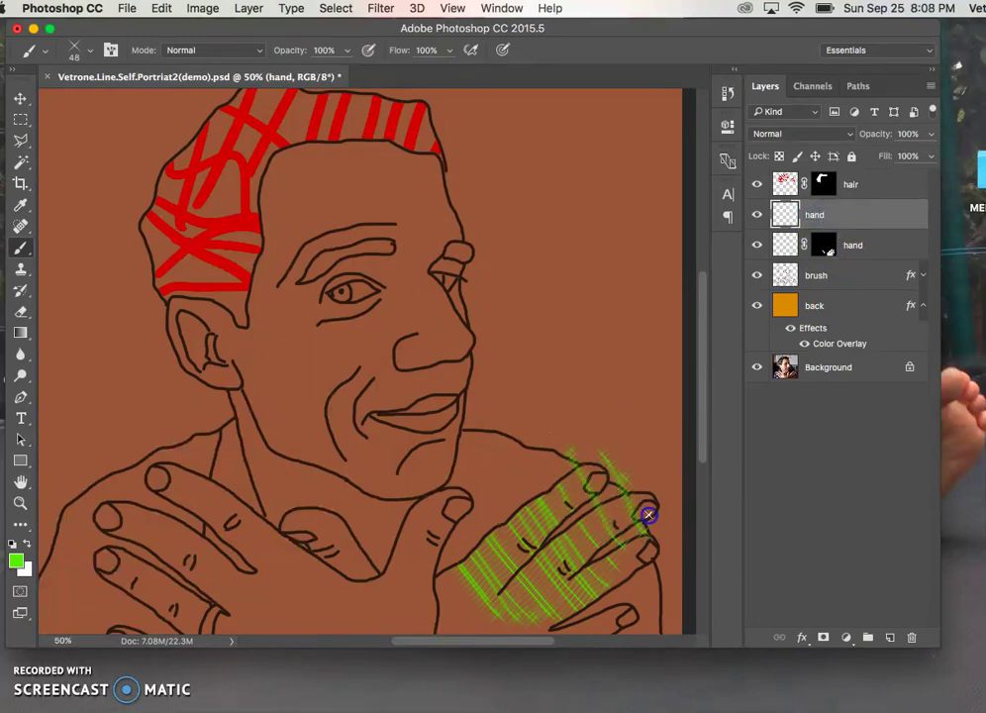
pyautogui.scroll(3, 579, 543)
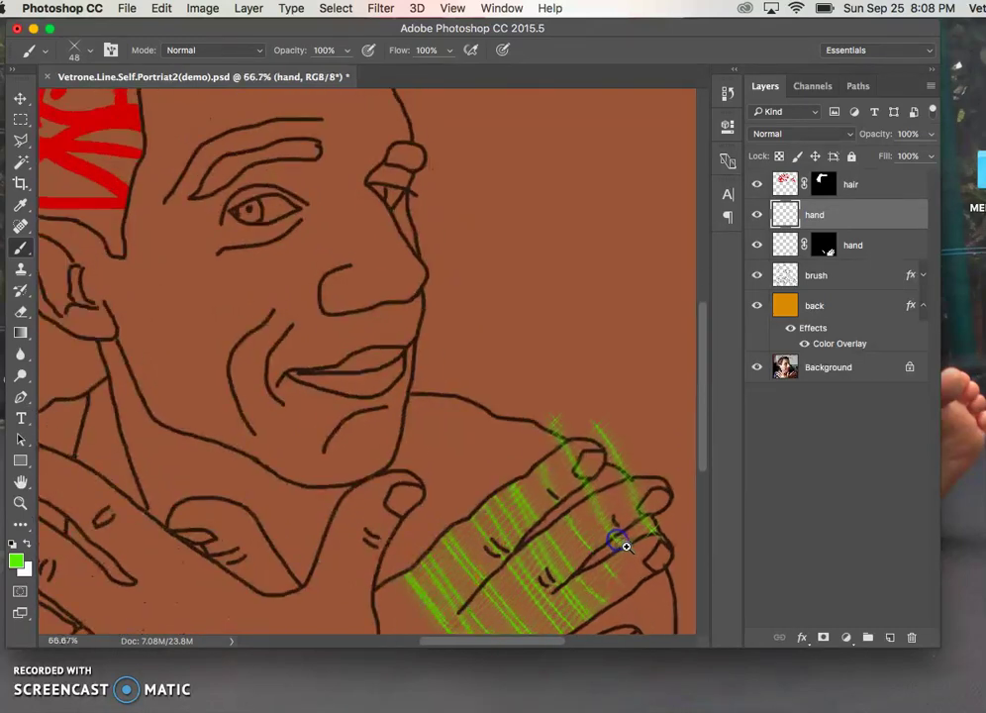
pyautogui.moveTo(605, 539); pyautogui.dragTo(485, 376)
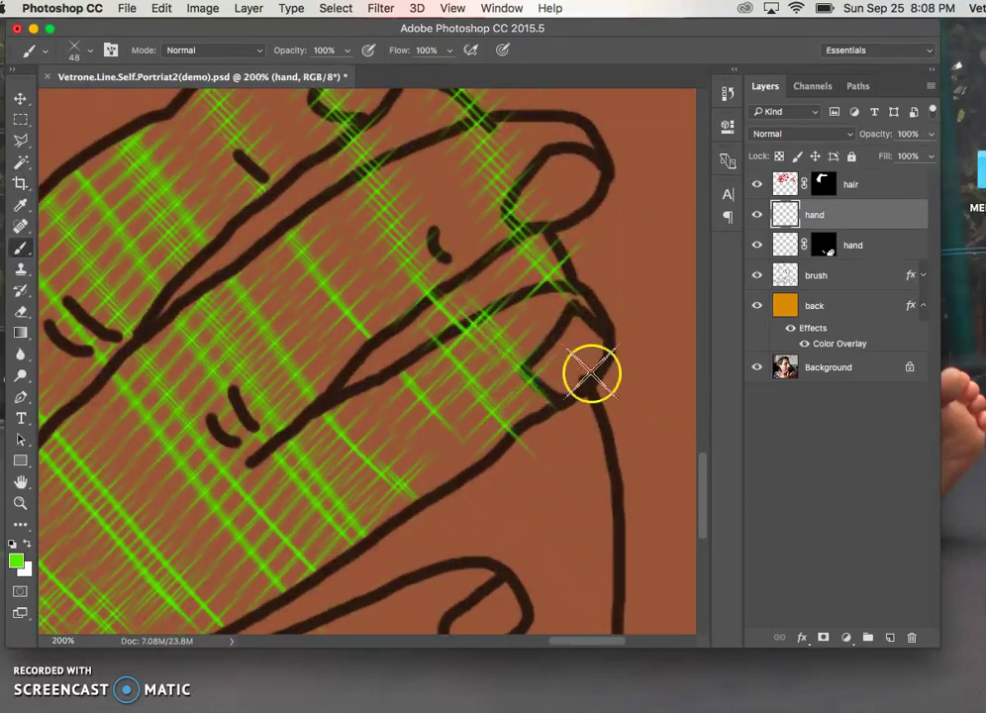
# - Hide the upper hand layer and cross-hatch the right hand's fingers green on the masked hand layer
pyautogui.click(757, 215)
pyautogui.click(785, 245)
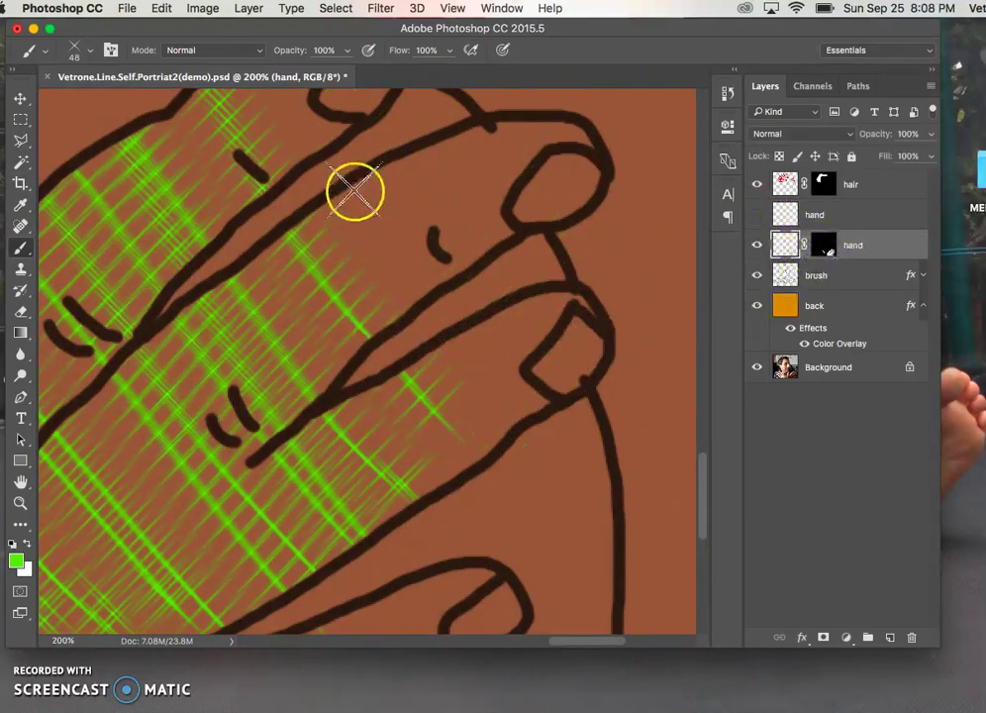
pyautogui.moveTo(356, 191); pyautogui.dragTo(445, 314)
pyautogui.moveTo(513, 353)
pyautogui.mouseDown()
pyautogui.moveTo(496, 415)
pyautogui.moveTo(529, 307)
pyautogui.moveTo(465, 153)
pyautogui.moveTo(454, 172)
pyautogui.moveTo(489, 315)
pyautogui.mouseUp()
pyautogui.scroll(5, 489, 315)
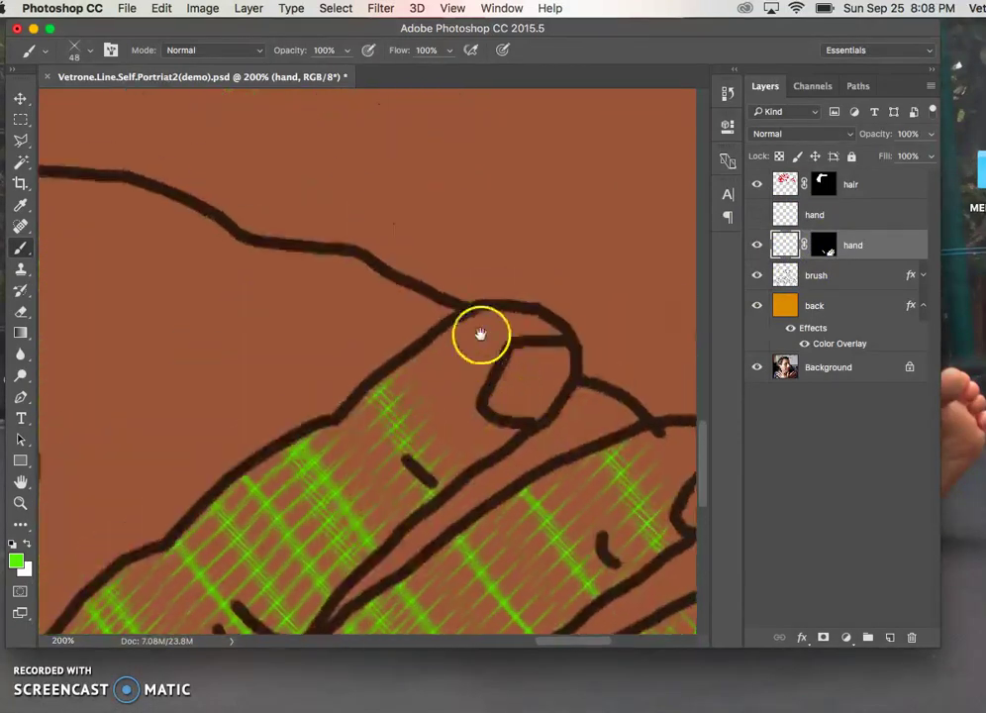
pyautogui.moveTo(513, 450); pyautogui.dragTo(489, 342)
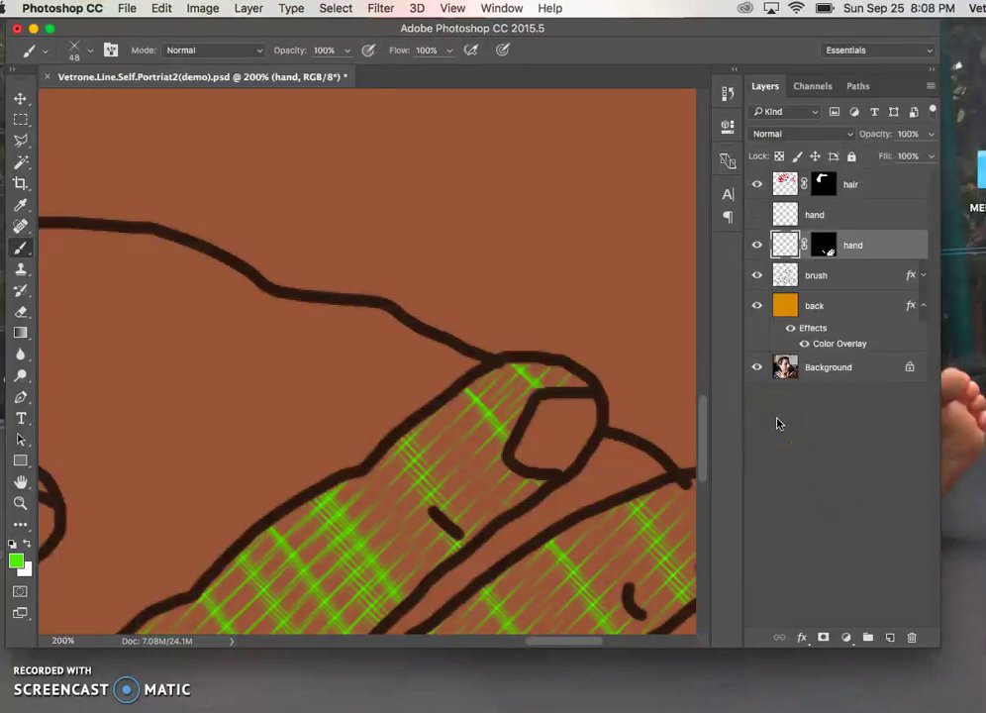
pyautogui.press('super+0')
# - Hatch the thumb below the chin in green, toggling the hand and hair layers to compare
pyautogui.click(756, 245)
pyautogui.click(757, 244)
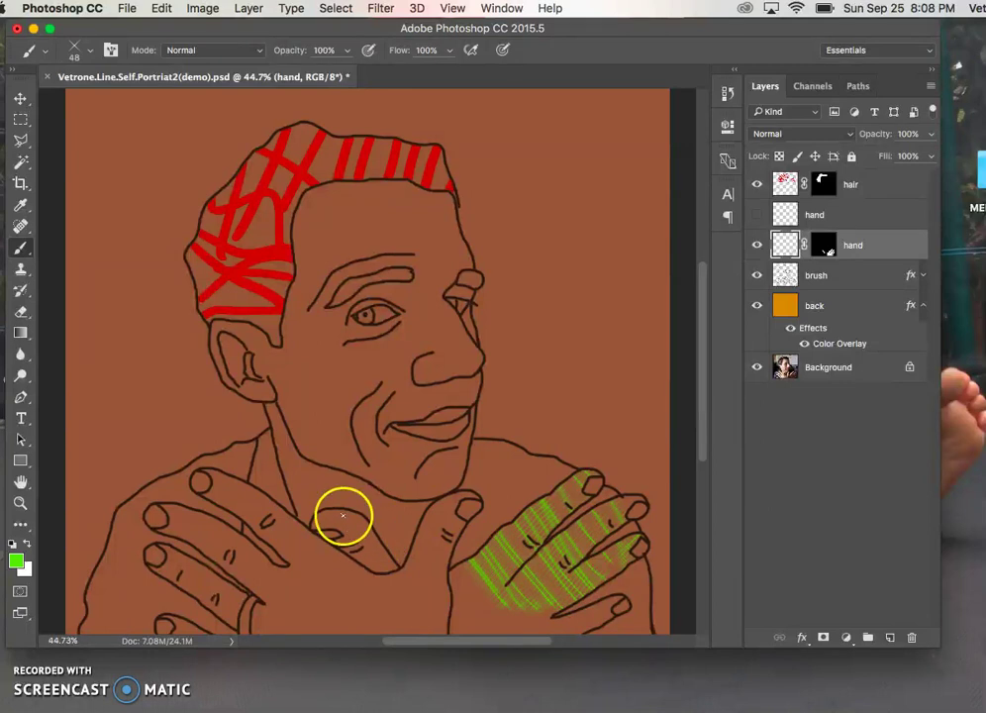
pyautogui.moveTo(341, 540)
pyautogui.mouseDown()
pyautogui.moveTo(390, 538)
pyautogui.moveTo(394, 580)
pyautogui.mouseUp()
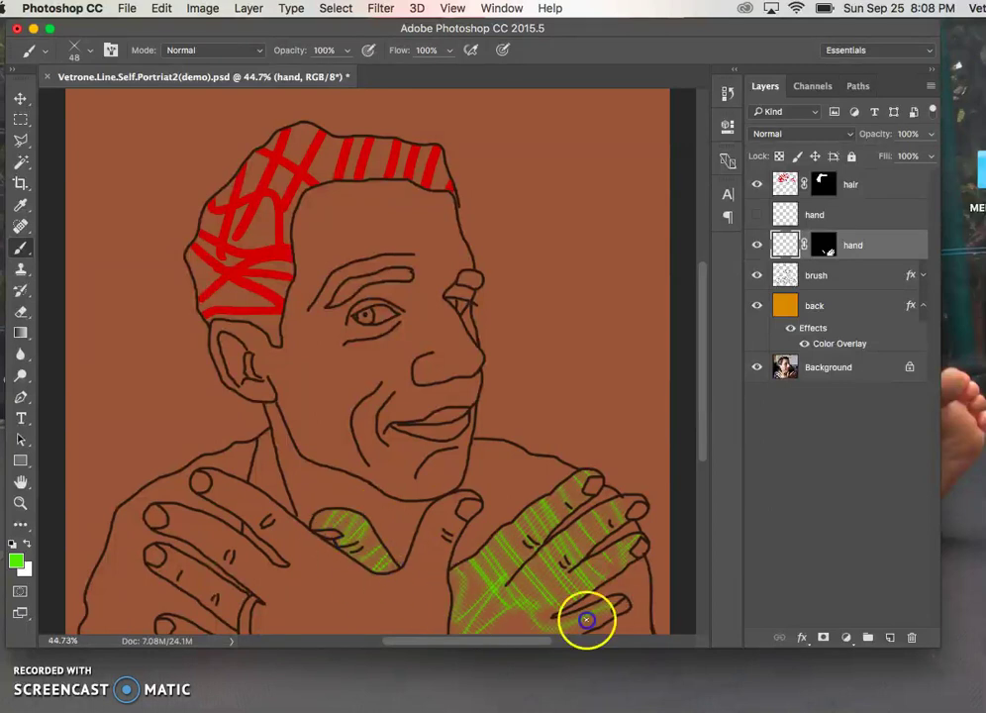
pyautogui.click(758, 246)
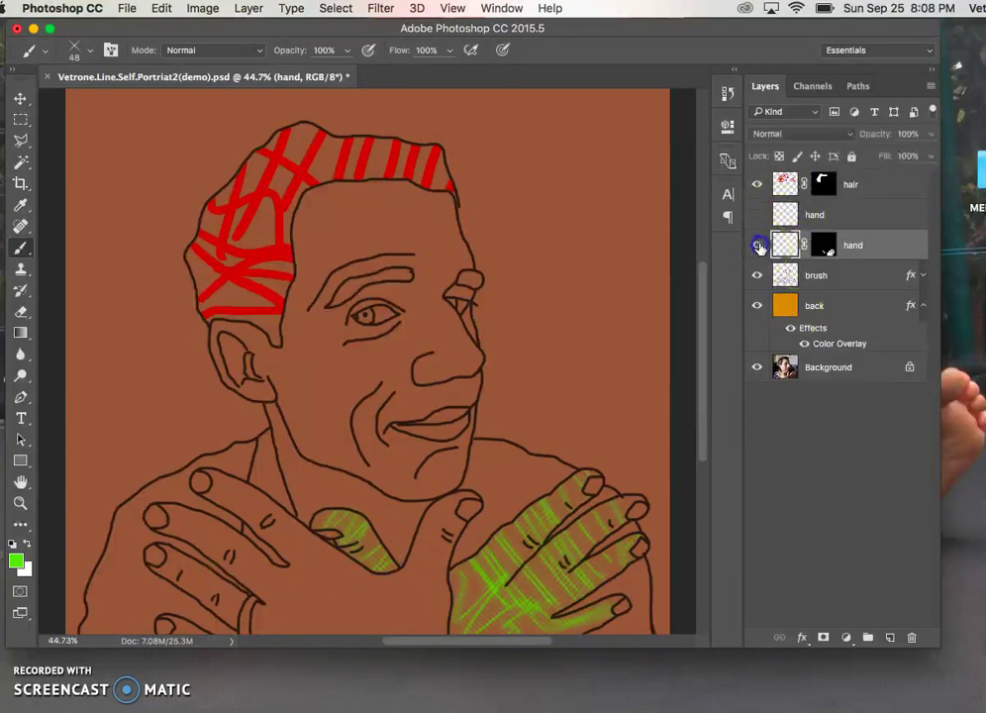
pyautogui.click(757, 186)
pyautogui.click(757, 185)
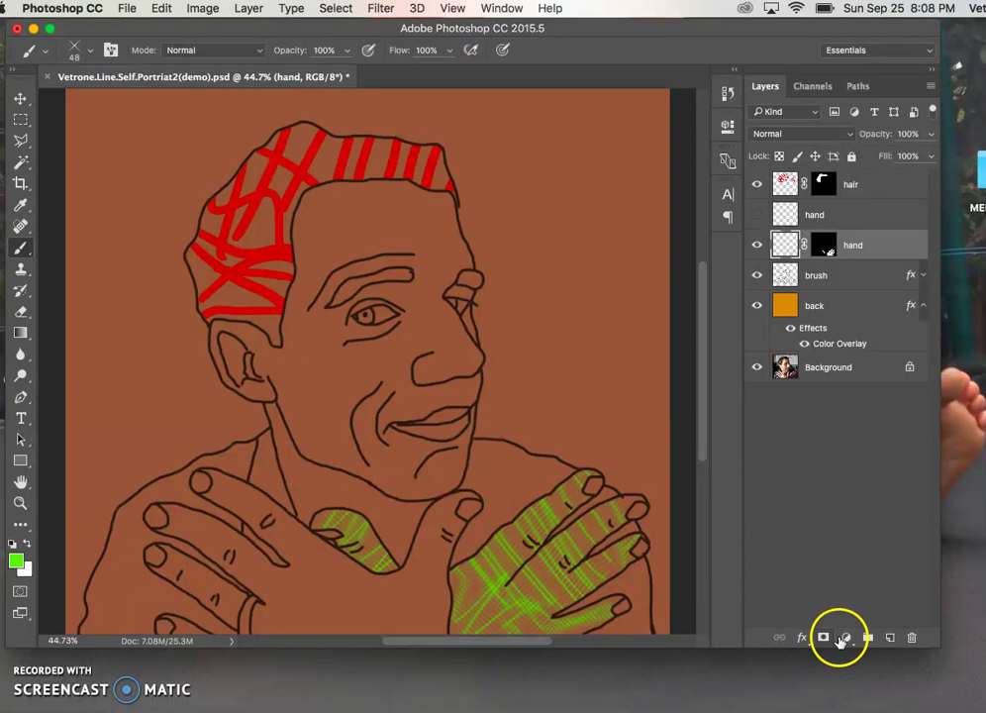
# - Add a new empty layer and Magic-wand select the face area on the brush line-art layer
pyautogui.click(892, 637)
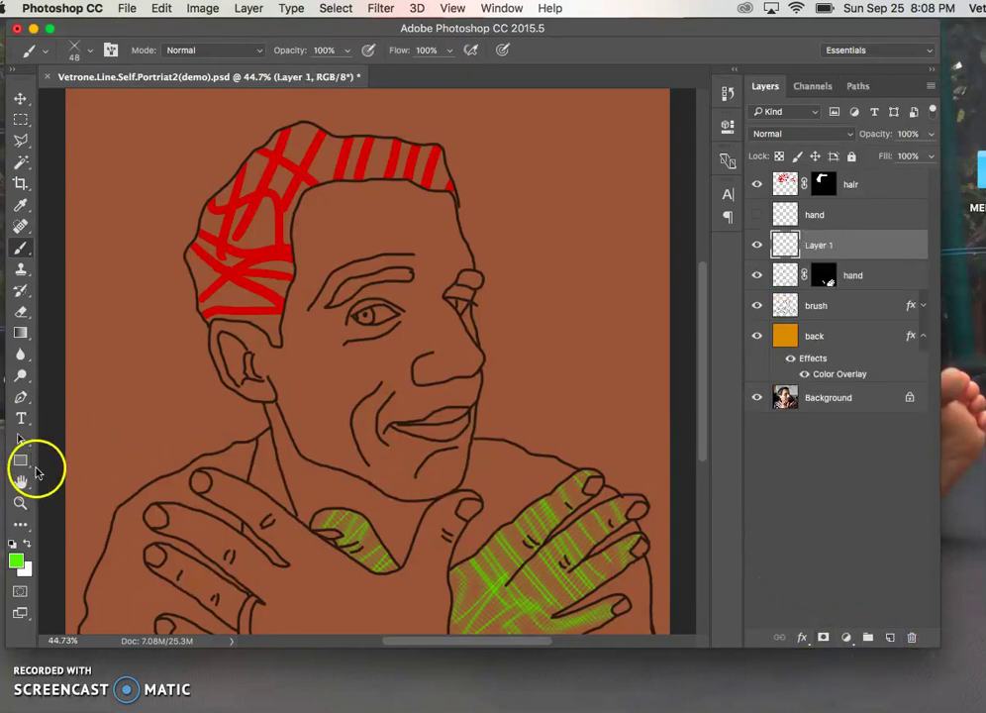
pyautogui.click(21, 161)
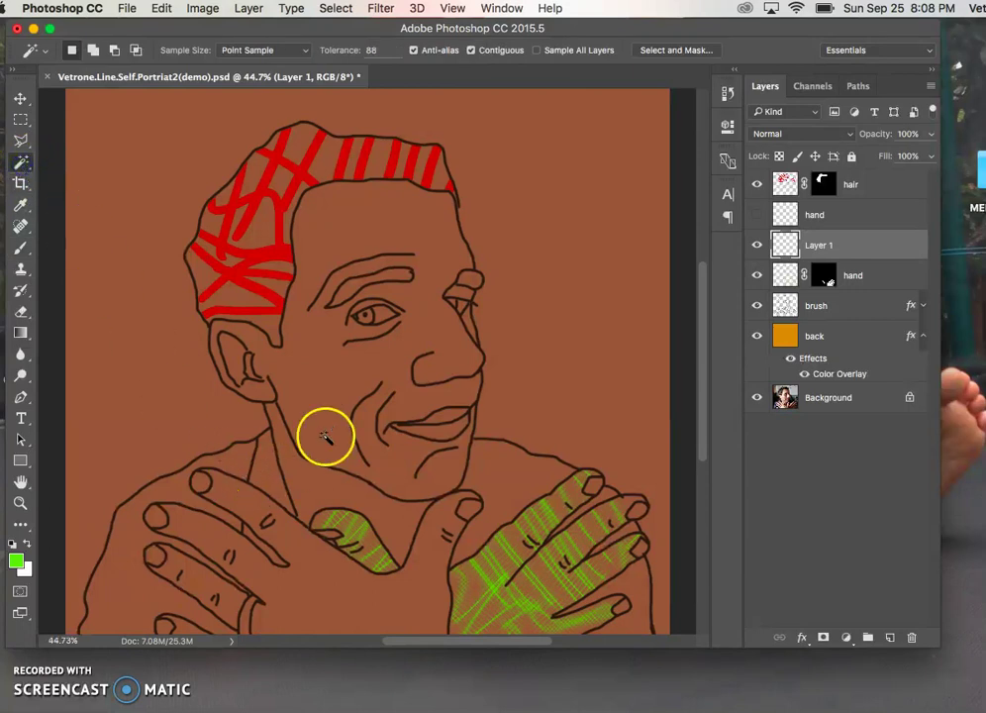
pyautogui.click(342, 368)
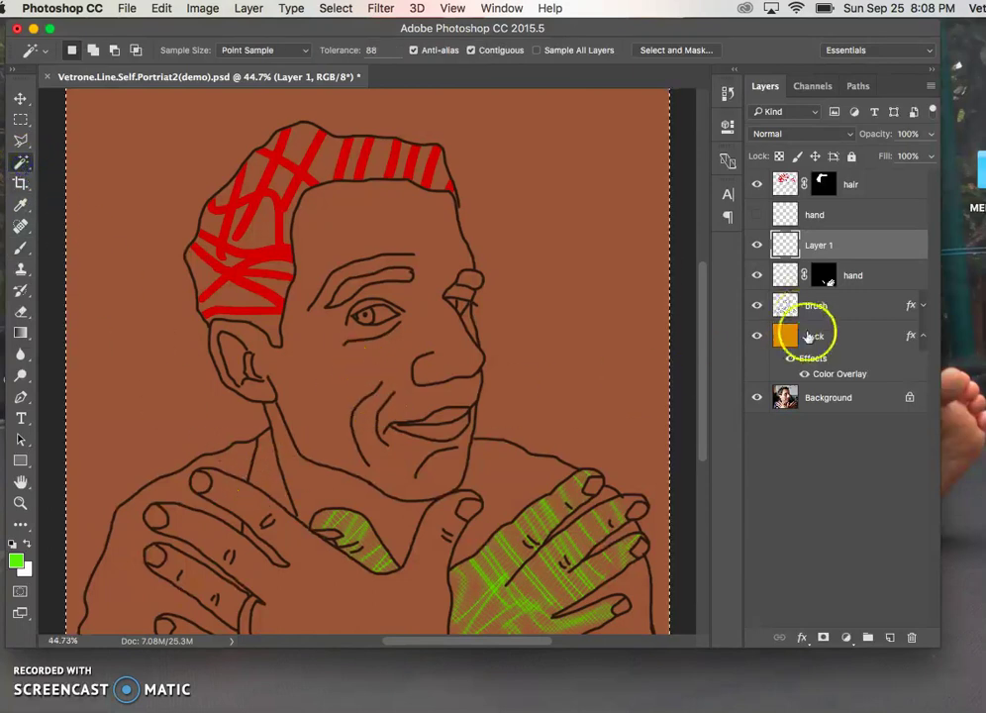
pyautogui.click(792, 305)
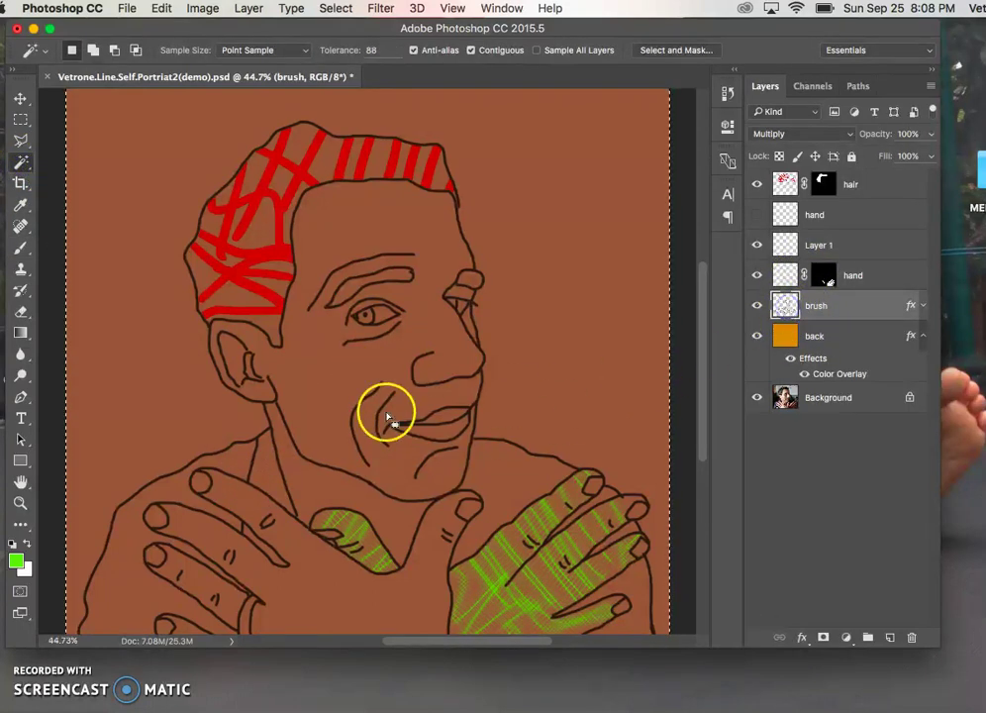
pyautogui.click(335, 9)
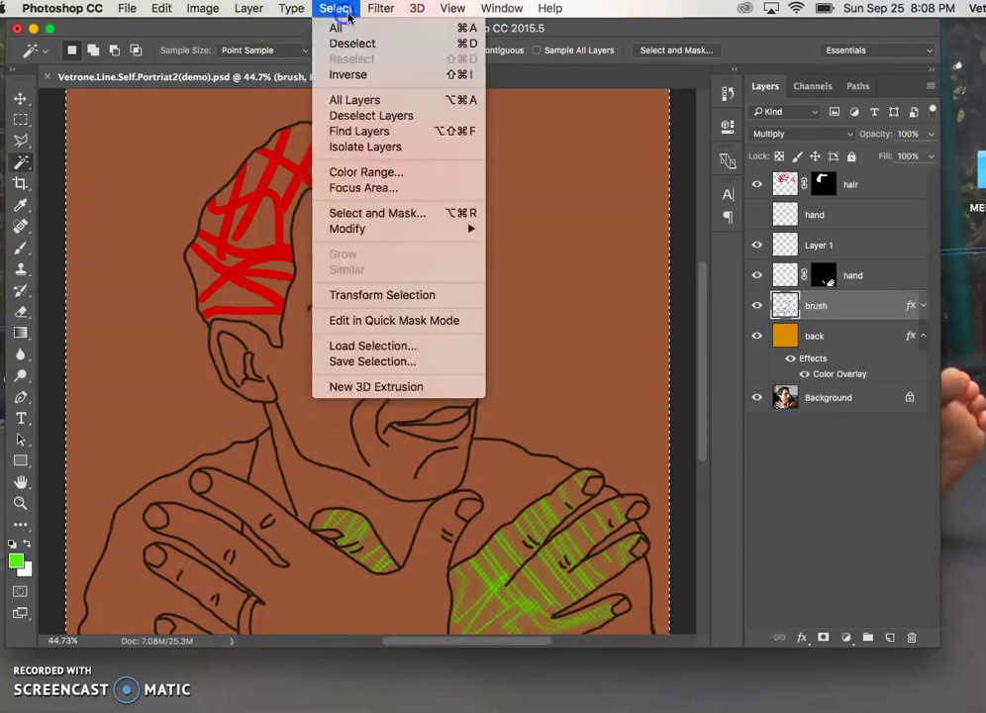
pyautogui.click(346, 44)
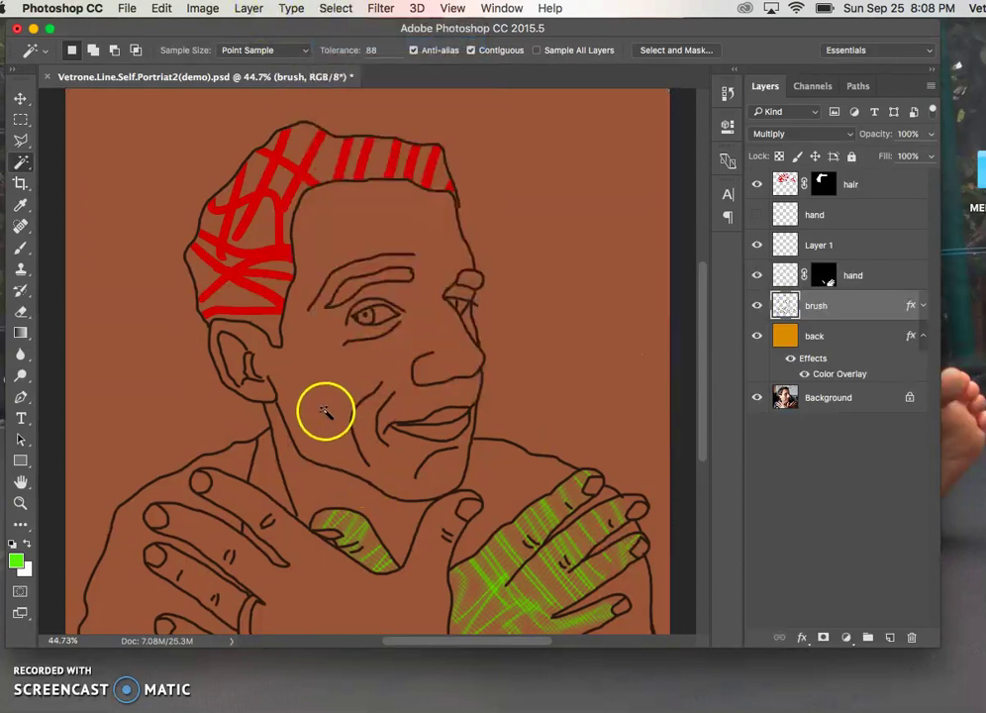
pyautogui.click(327, 408)
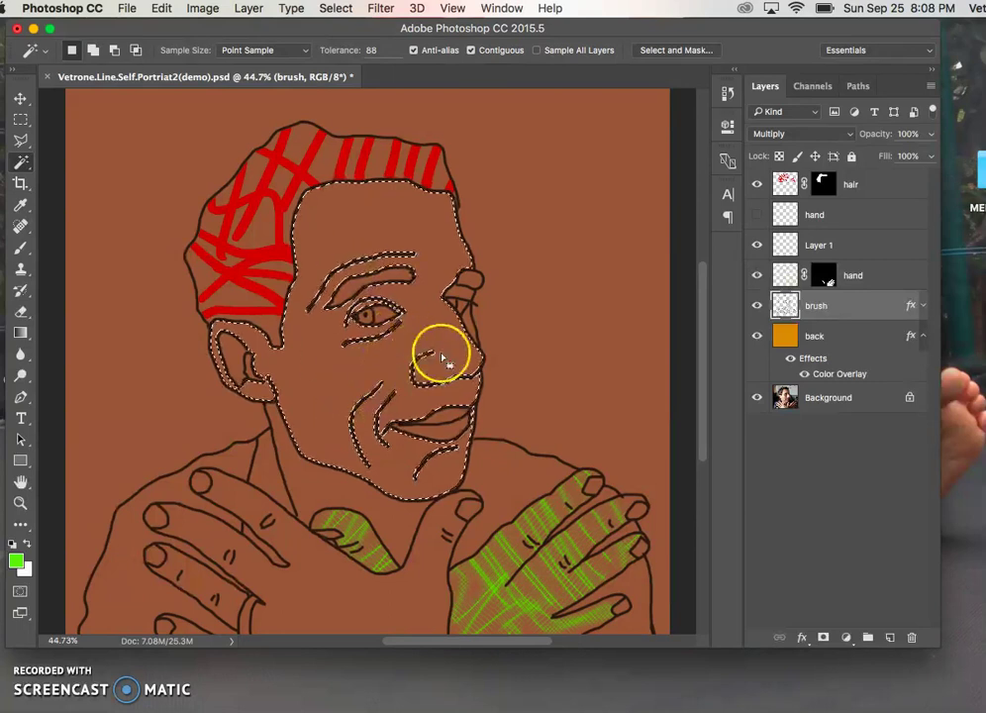
# - Mask the new layer to the face selection and rename it 'face'
pyautogui.click(822, 248)
pyautogui.click(823, 637)
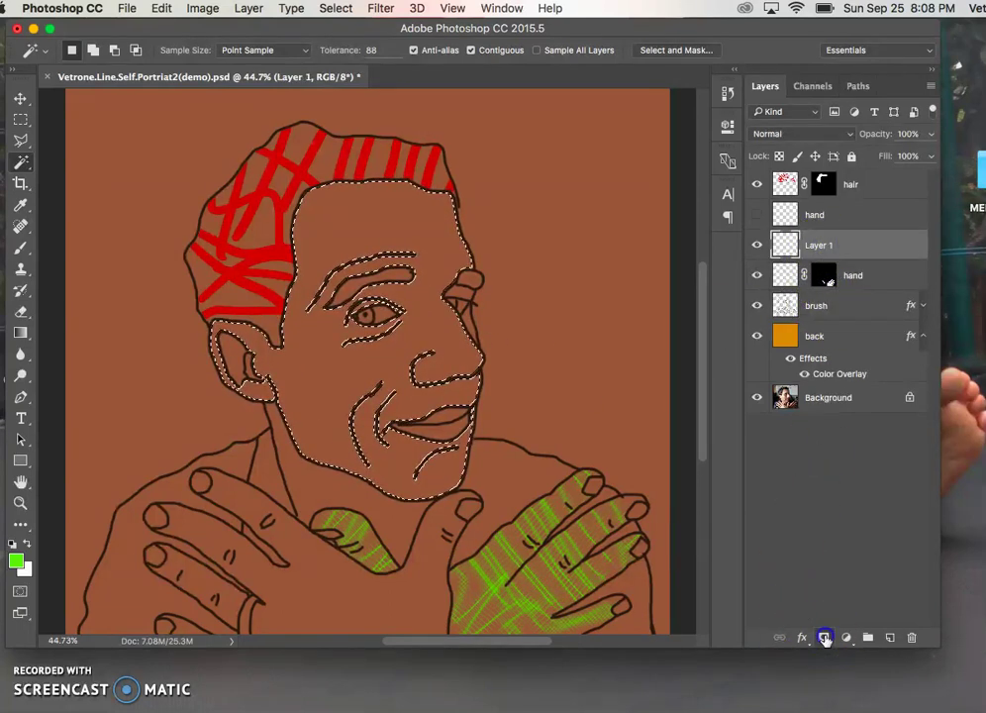
pyautogui.click(825, 247)
pyautogui.doubleClick(857, 244)
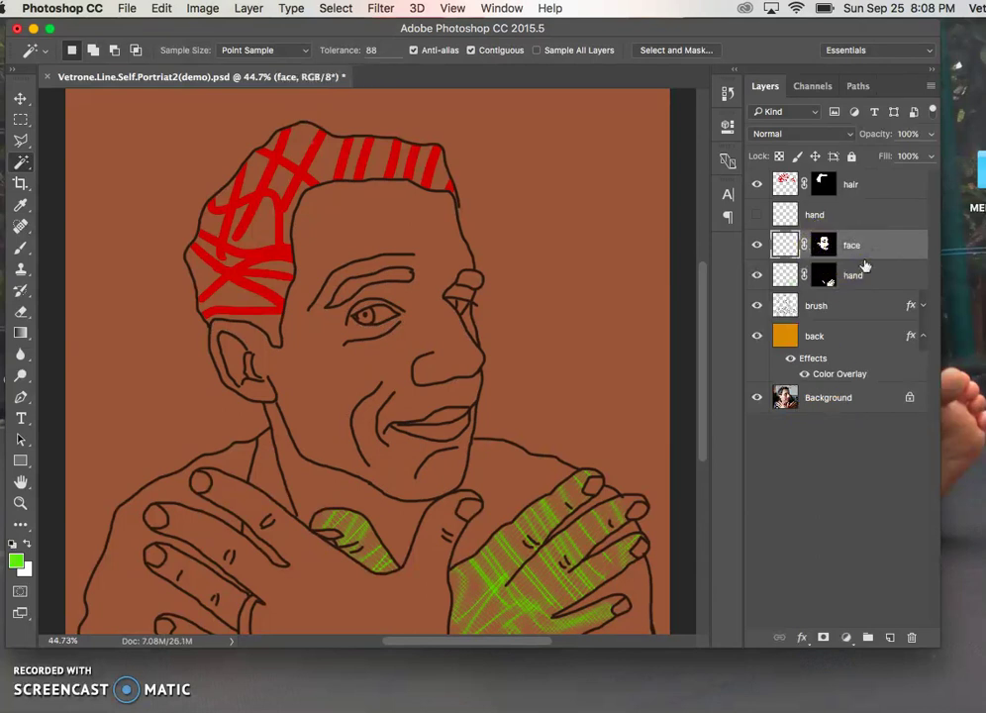
# - Choose the 26 px textured brush preset, then try a black stroke on the face and undo it
pyautogui.press('b')
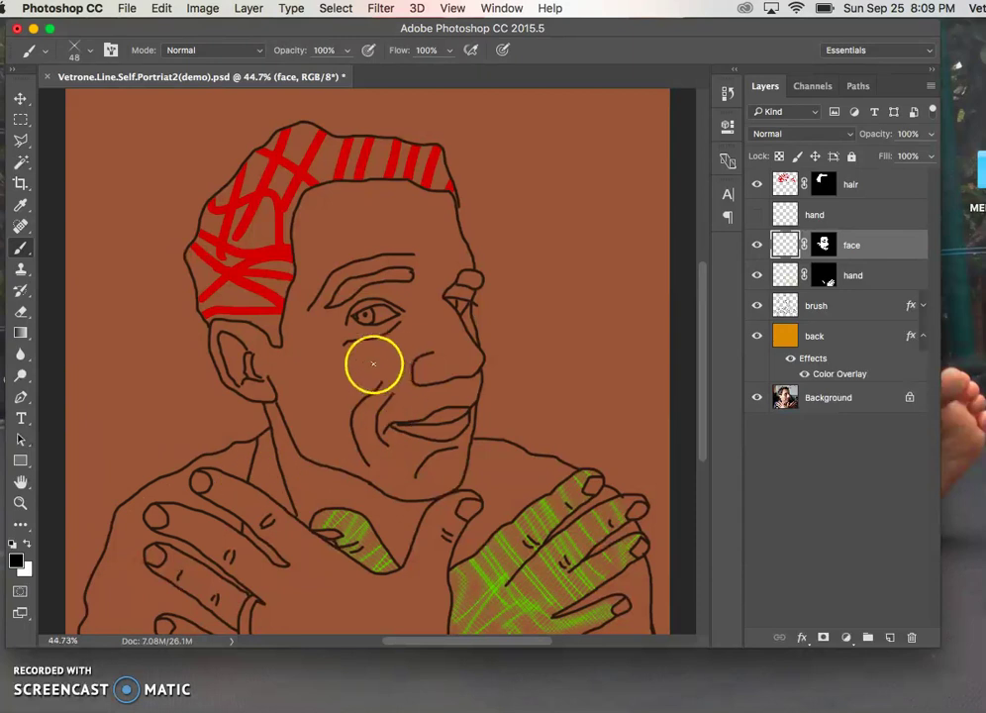
pyautogui.click(88, 57)
pyautogui.click(93, 244)
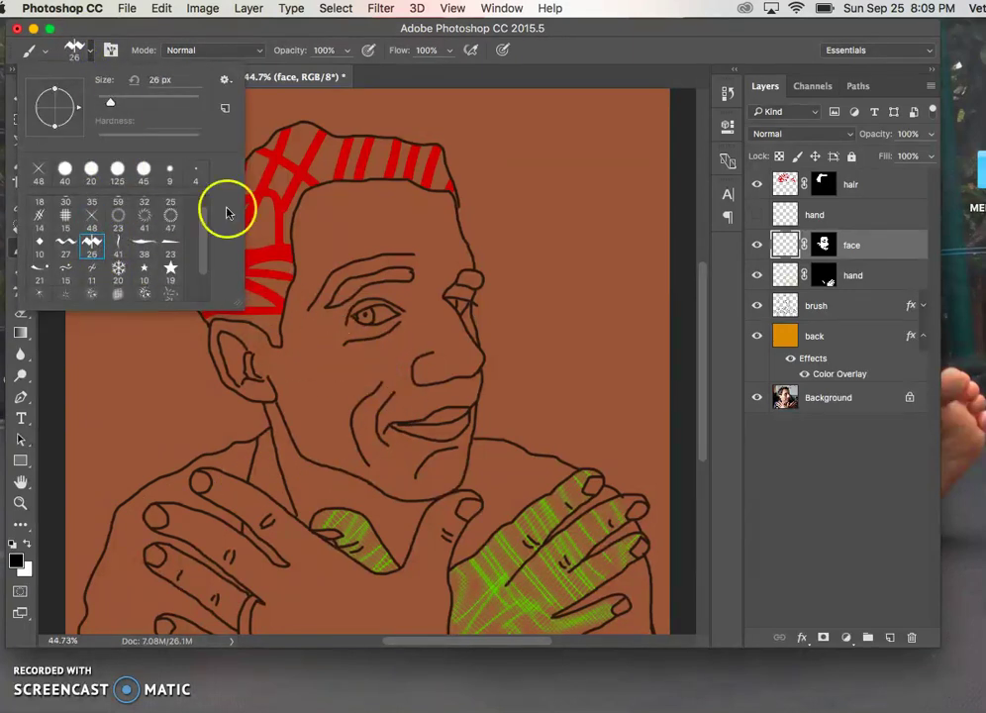
pyautogui.click(77, 48)
pyautogui.moveTo(366, 227)
pyautogui.mouseDown()
pyautogui.moveTo(441, 205)
pyautogui.moveTo(475, 278)
pyautogui.moveTo(484, 405)
pyautogui.moveTo(366, 399)
pyautogui.moveTo(323, 349)
pyautogui.moveTo(377, 167)
pyautogui.moveTo(317, 175)
pyautogui.moveTo(257, 420)
pyautogui.moveTo(409, 242)
pyautogui.moveTo(456, 243)
pyautogui.moveTo(391, 401)
pyautogui.moveTo(396, 477)
pyautogui.moveTo(478, 430)
pyautogui.moveTo(443, 509)
pyautogui.moveTo(449, 370)
pyautogui.moveTo(357, 394)
pyautogui.moveTo(268, 347)
pyautogui.moveTo(329, 158)
pyautogui.moveTo(422, 197)
pyautogui.moveTo(451, 268)
pyautogui.moveTo(470, 433)
pyautogui.moveTo(350, 372)
pyautogui.moveTo(241, 387)
pyautogui.moveTo(272, 433)
pyautogui.moveTo(294, 429)
pyautogui.moveTo(366, 467)
pyautogui.moveTo(397, 455)
pyautogui.moveTo(461, 365)
pyautogui.moveTo(469, 279)
pyautogui.moveTo(340, 254)
pyautogui.moveTo(319, 451)
pyautogui.moveTo(412, 505)
pyautogui.moveTo(460, 455)
pyautogui.moveTo(463, 360)
pyautogui.moveTo(480, 393)
pyautogui.mouseUp()
pyautogui.hotkey('ctrl', 'z')
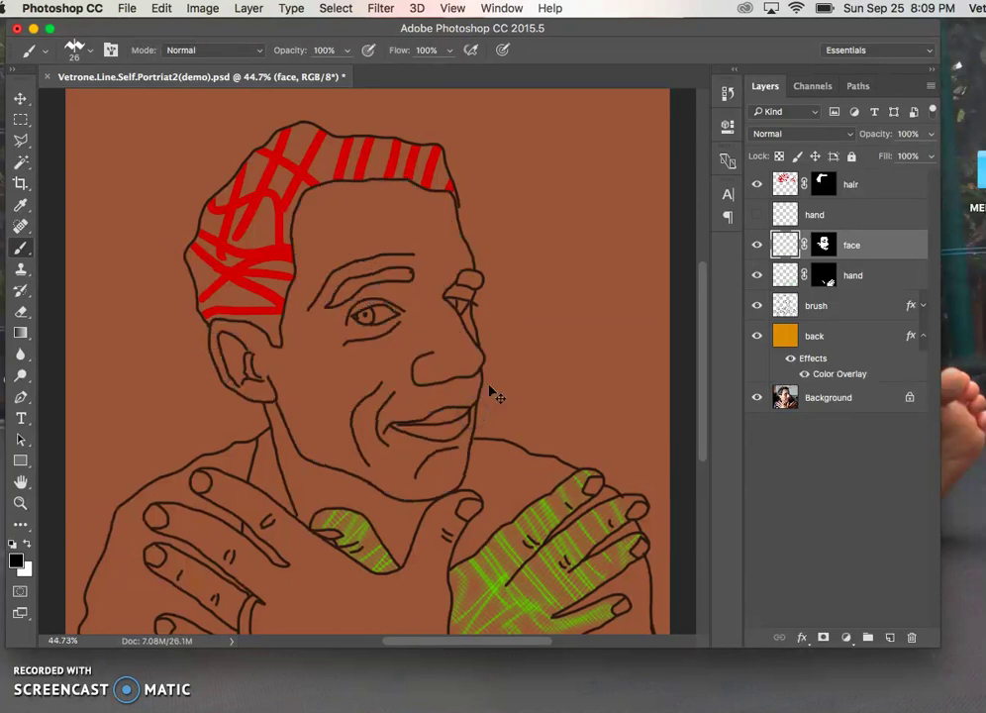